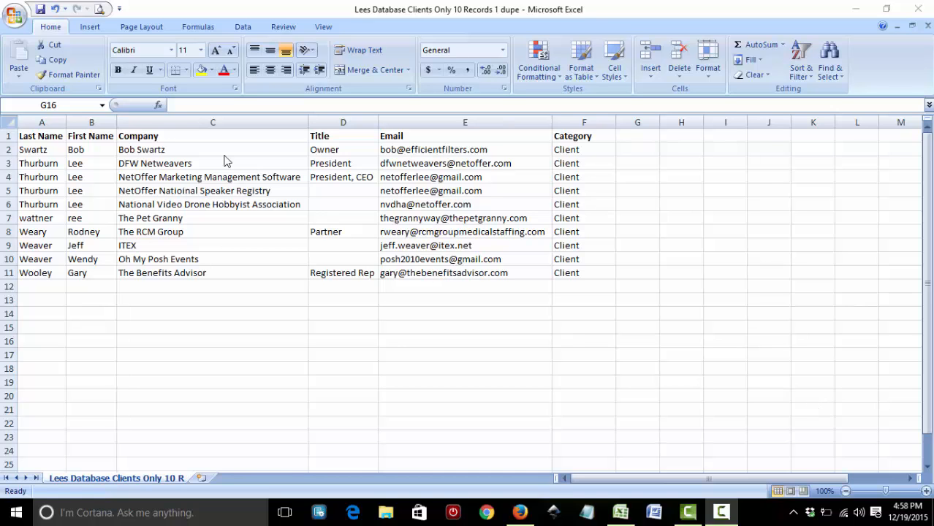
Step: Review the spreadsheet's Last Name, First Name, Company, Title, Email and Category columns one by one
left_click(39, 122)
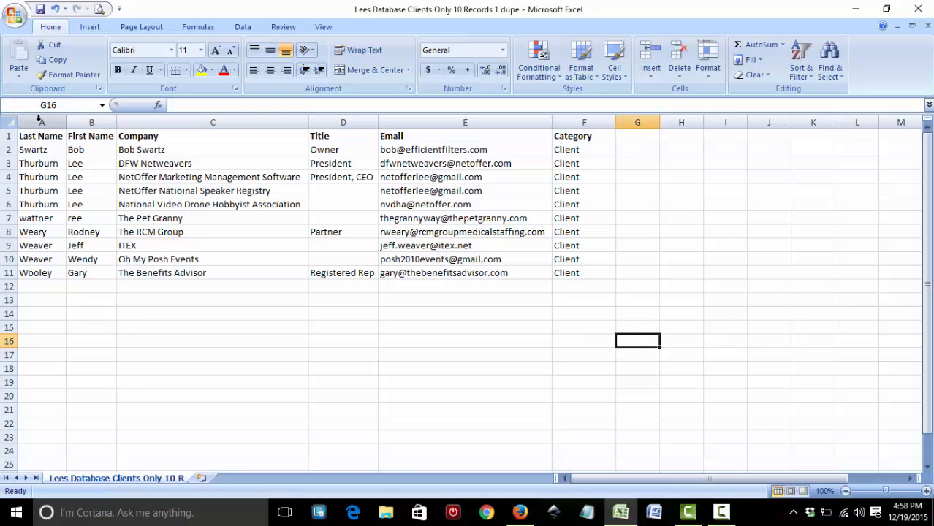
left_click(88, 122)
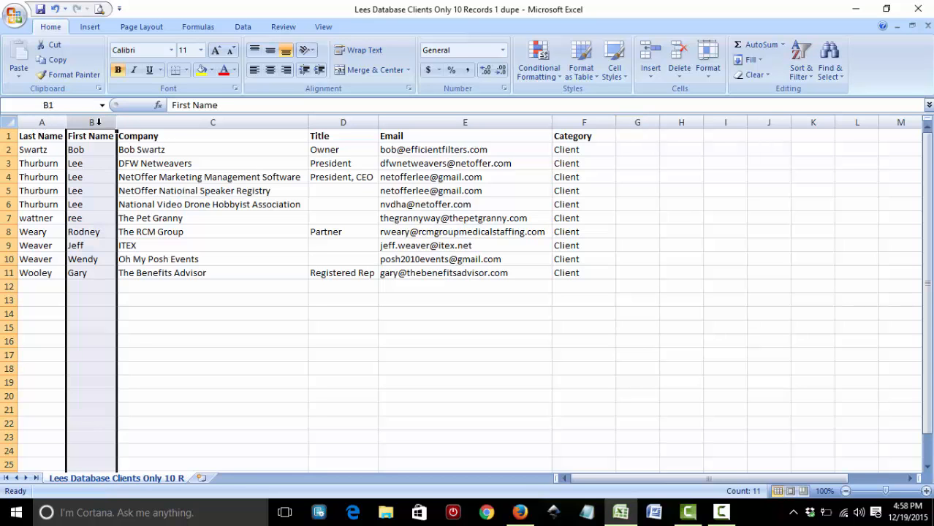
left_click(167, 122)
left_click(343, 122)
left_click(431, 122)
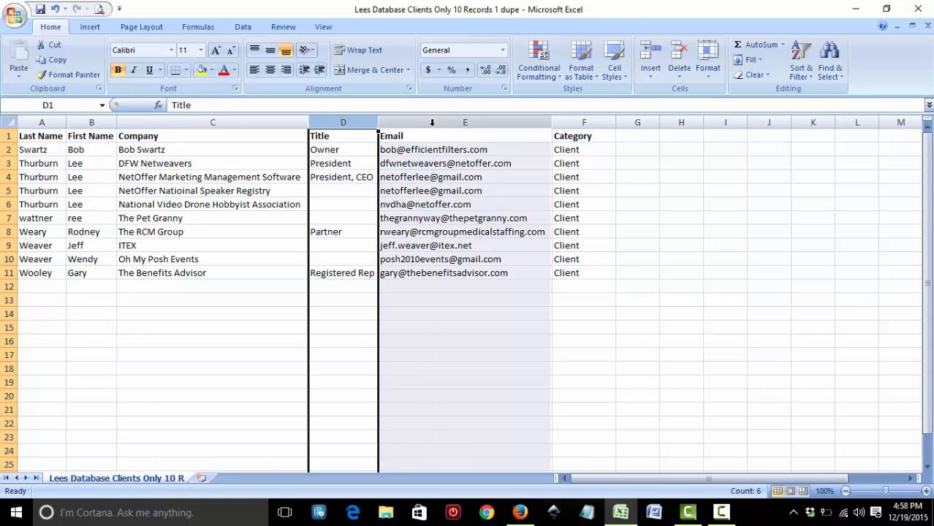
left_click(577, 123)
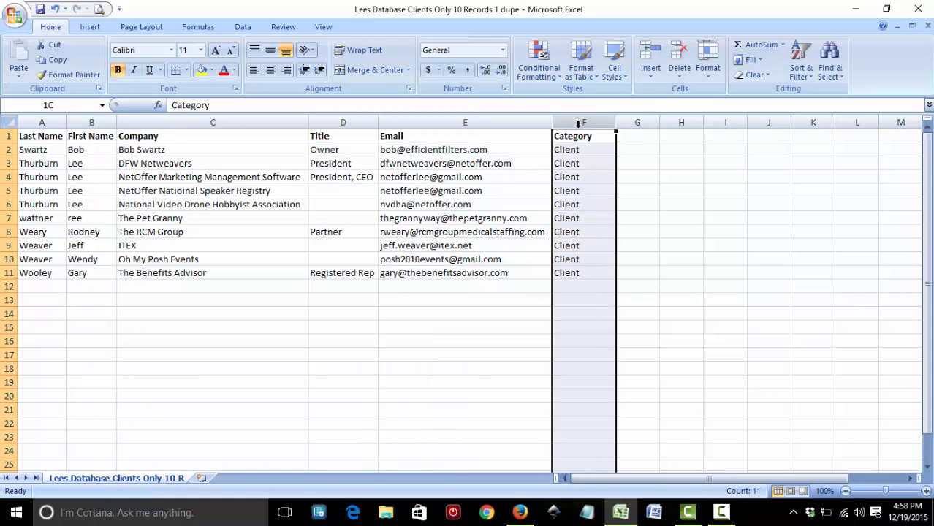
left_click(666, 206)
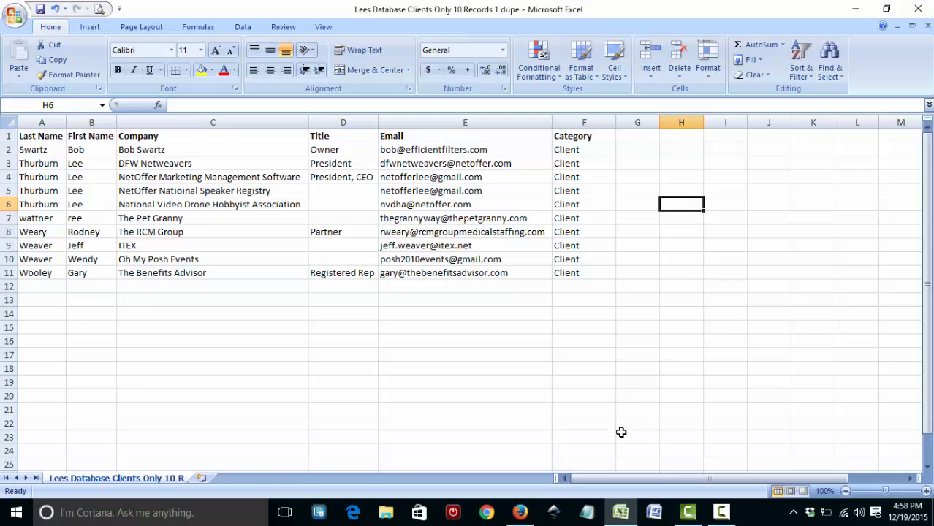
Step: Minimize the spreadsheet, switch to Apricot Rocket in Firefox and open the CRM database classifications for editing
left_click(856, 12)
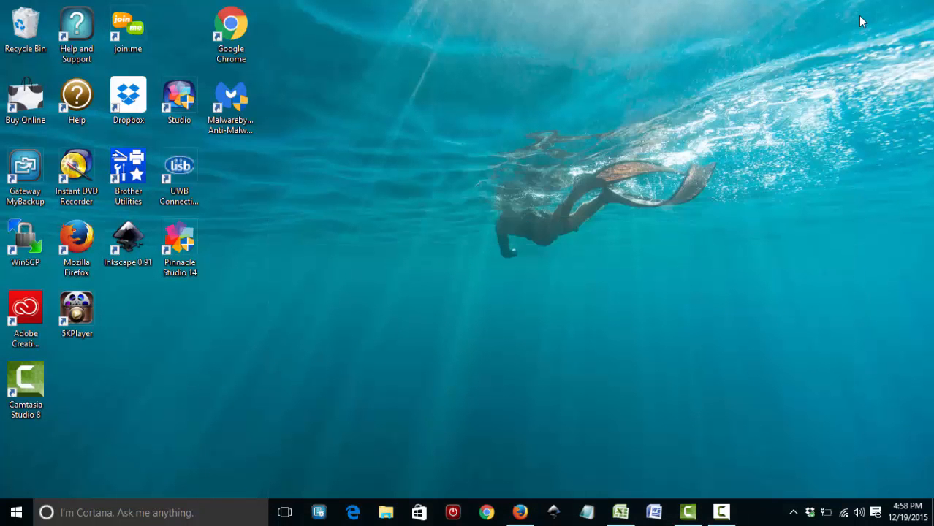
left_click(522, 514)
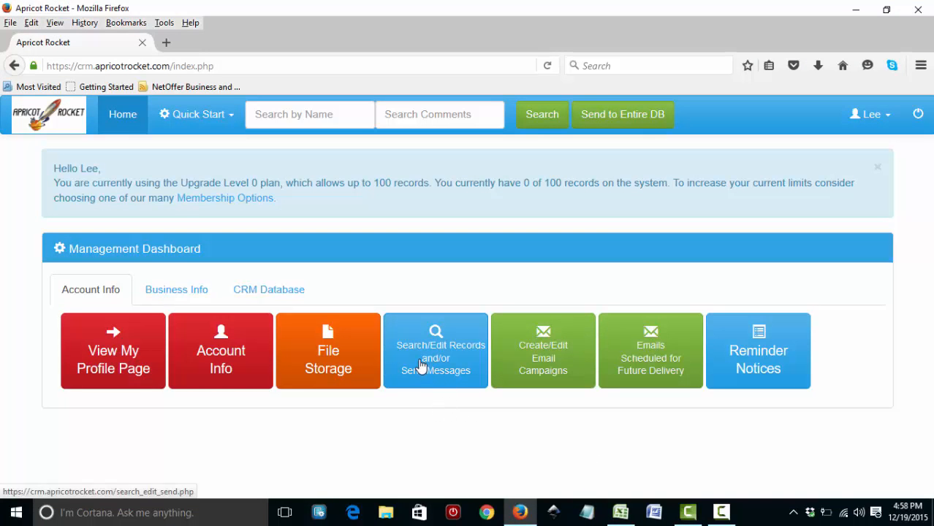
left_click(252, 294)
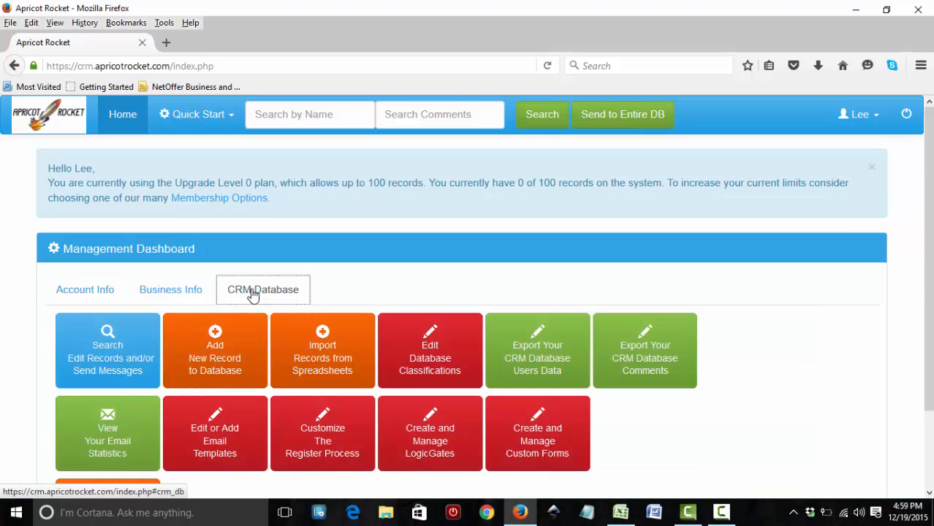
left_click(435, 356)
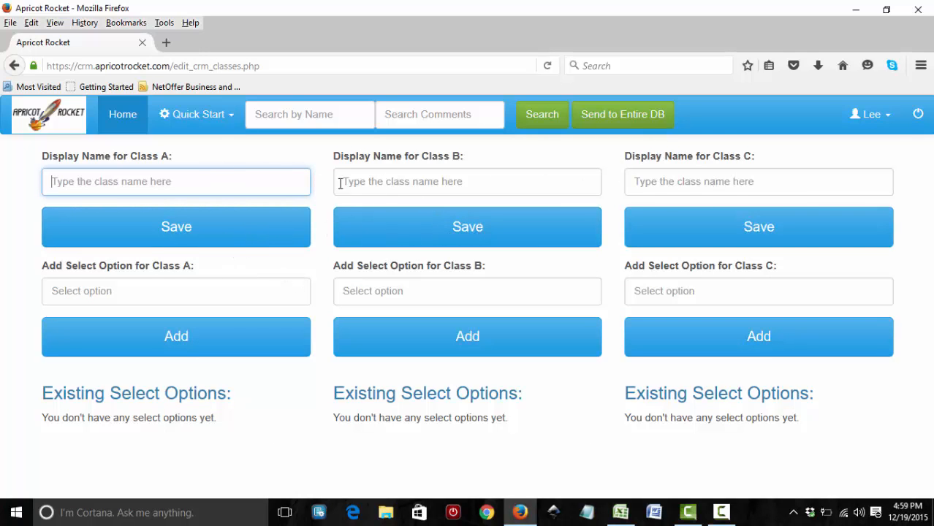
Step: Save "Category" as the display name for Class A
left_click(182, 181)
type("Ca")
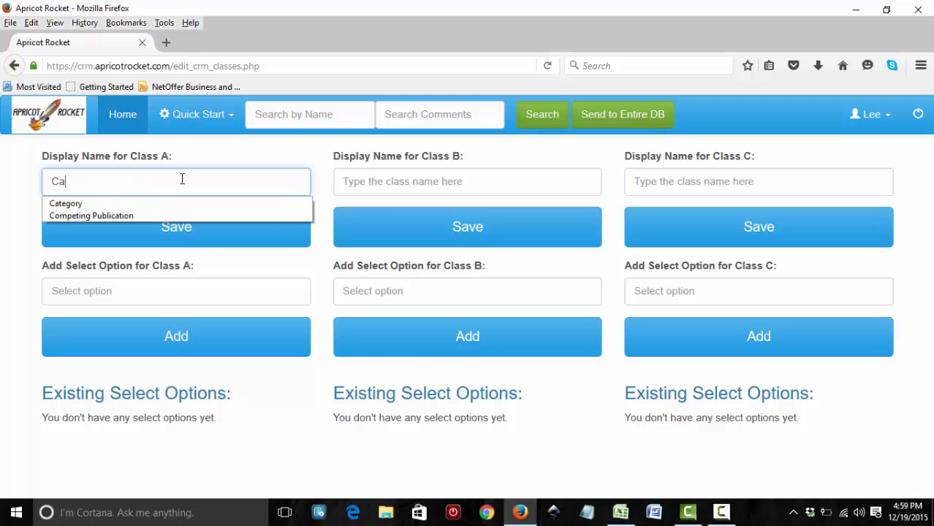
type("te")
key("Down")
key("Tab")
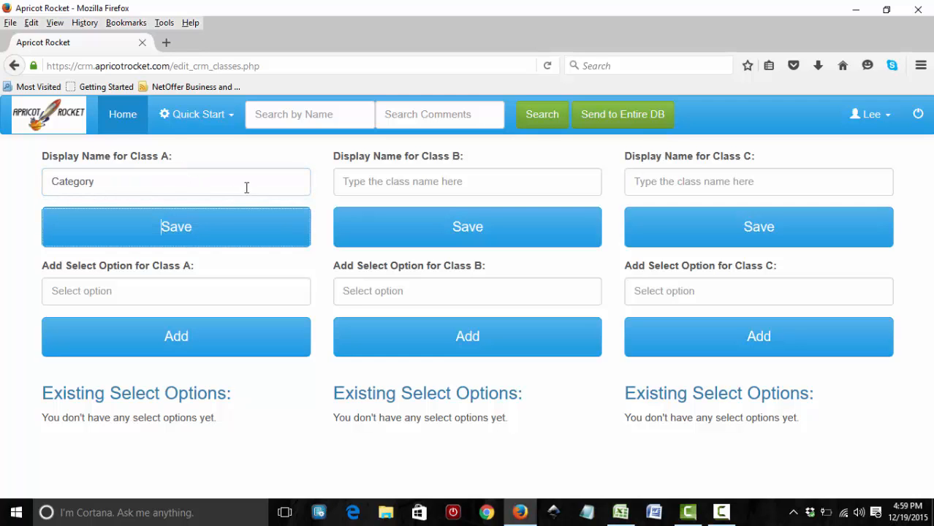
left_click(174, 231)
Step: Save "Type" as the display name for Class B and "Source" for Class C
left_click(388, 183)
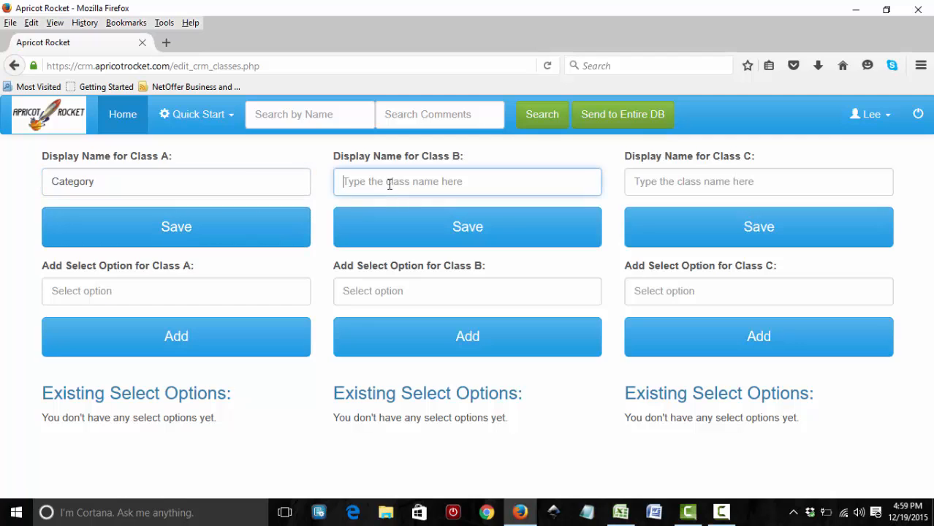
type("Type")
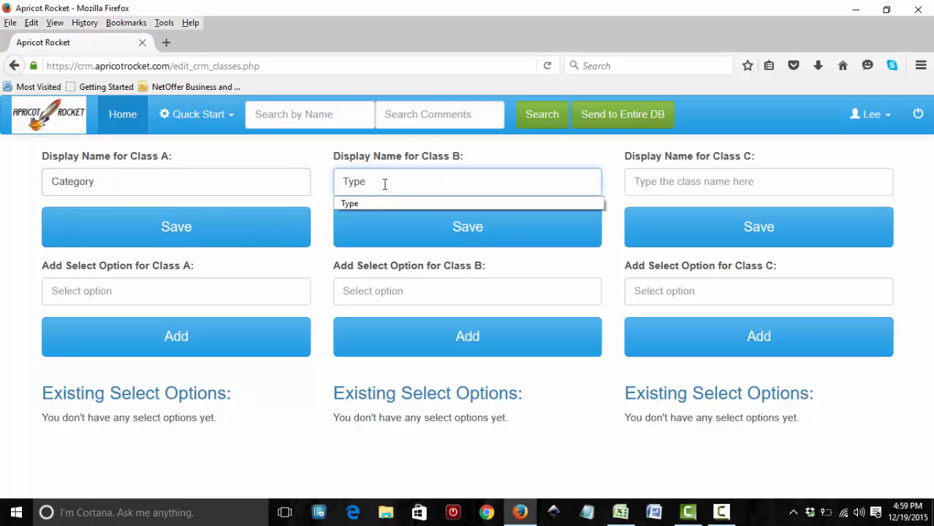
left_click(380, 226)
left_click(711, 176)
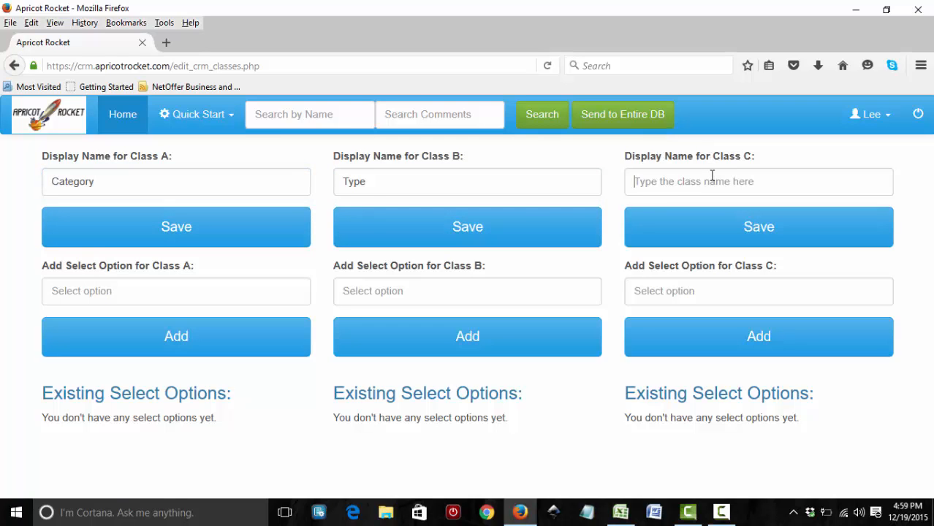
type("Source")
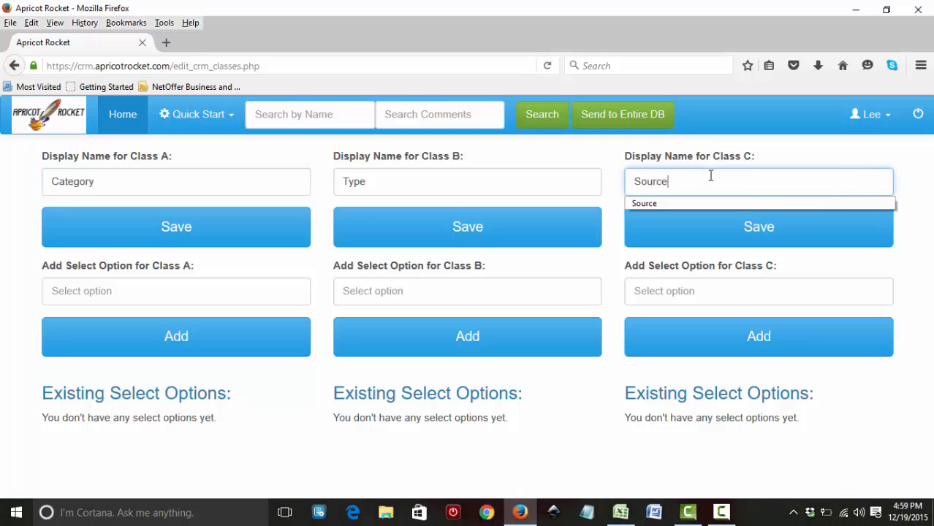
left_click(703, 234)
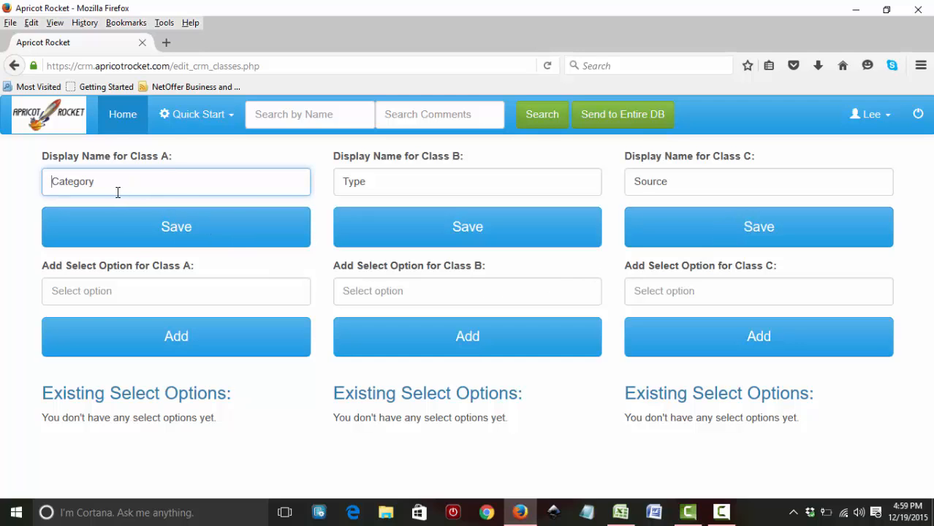
Step: Add the select options "Client" and "Prospect" to Class A
left_click(108, 290)
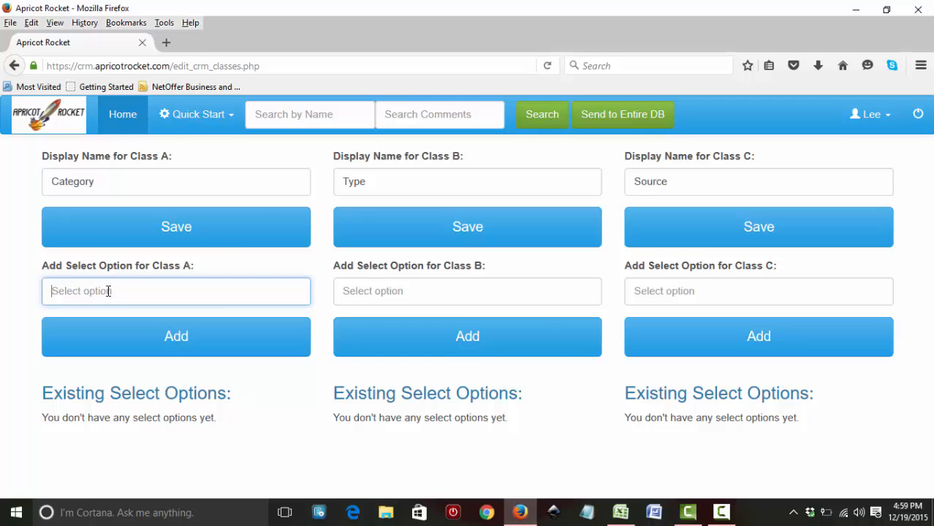
type("Client")
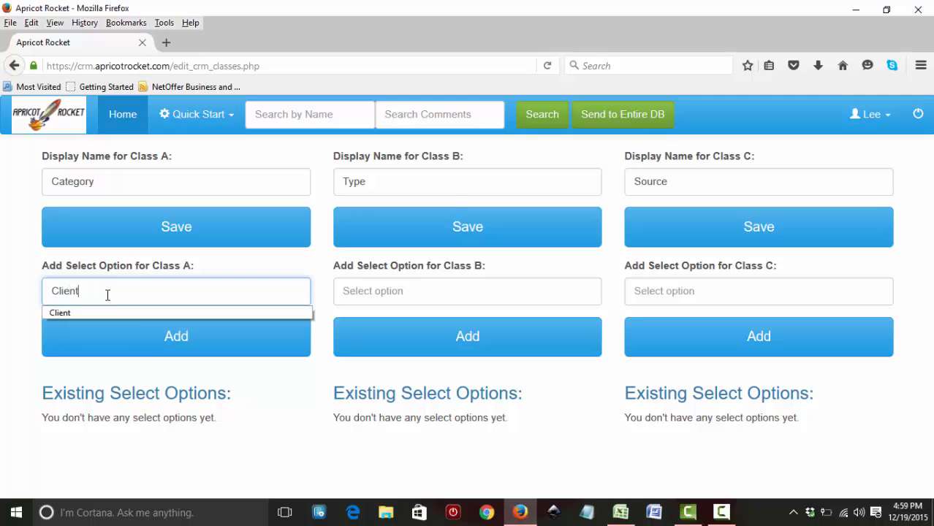
left_click(136, 335)
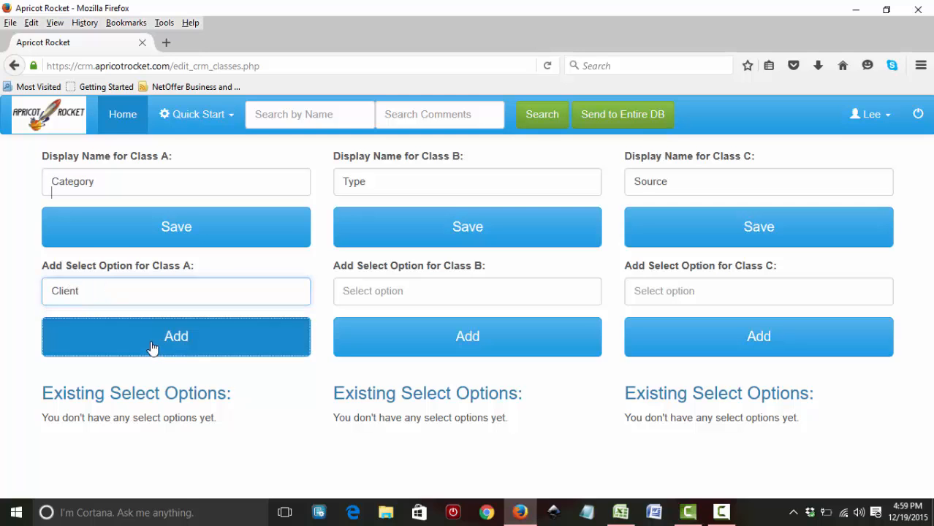
left_click(111, 292)
type("Prospect")
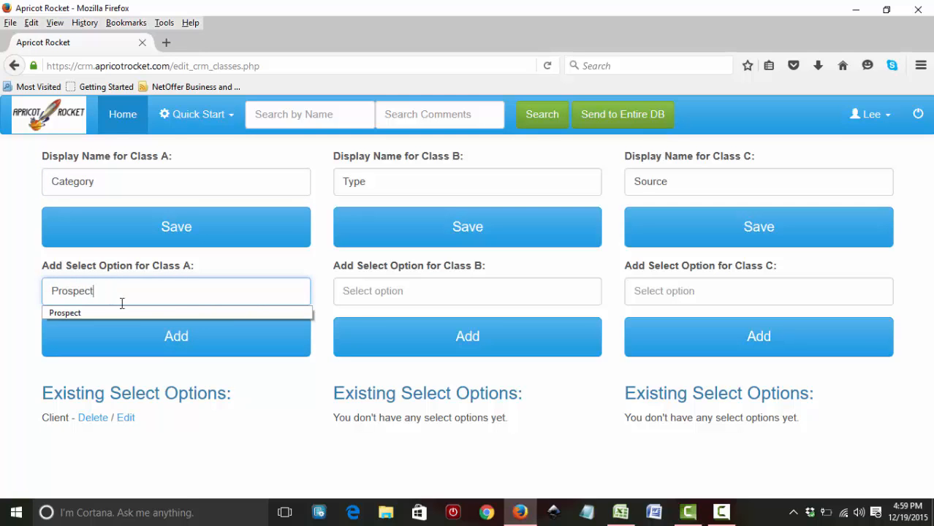
left_click(161, 343)
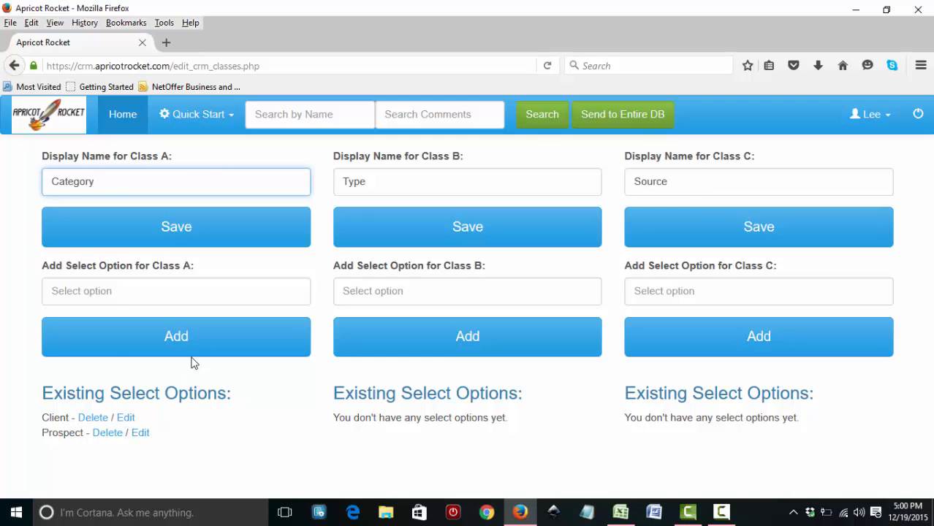
Step: Return to the management dashboard and open the CRM database's import of records from spreadsheets
left_click(124, 117)
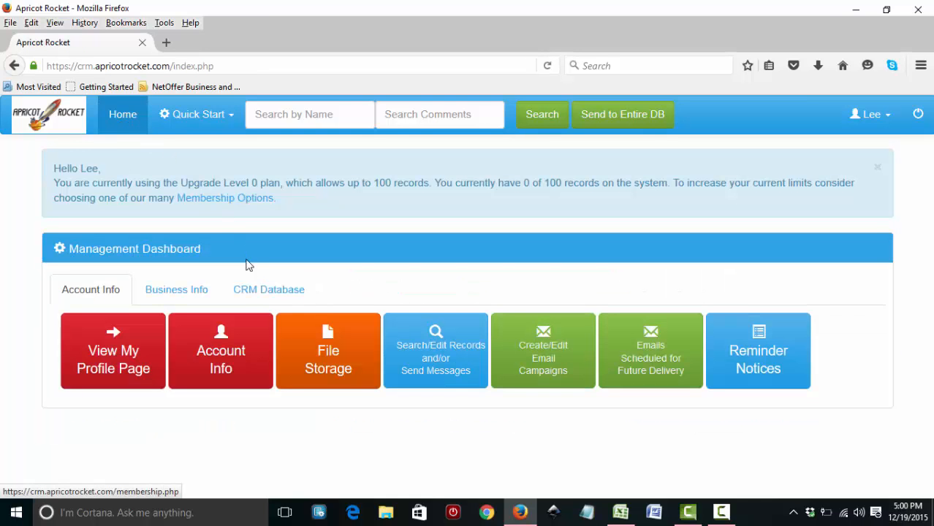
left_click(253, 292)
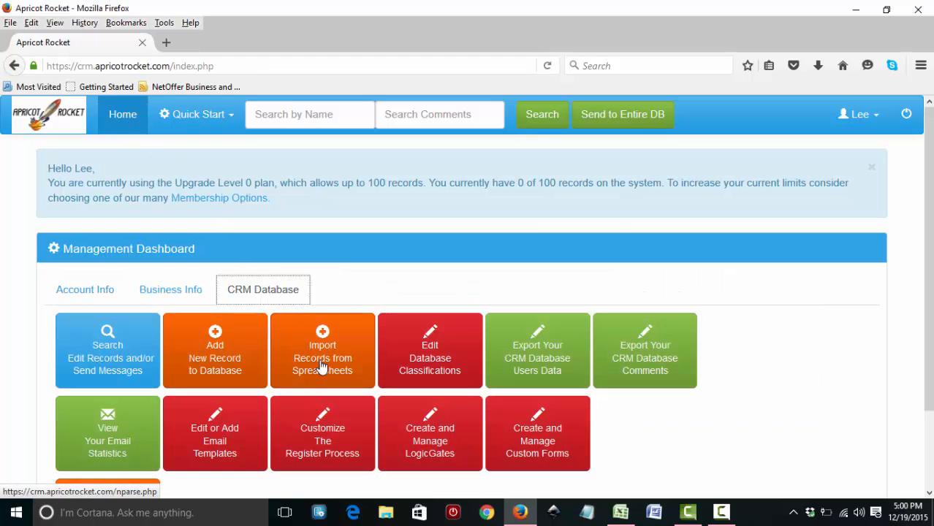
left_click(328, 365)
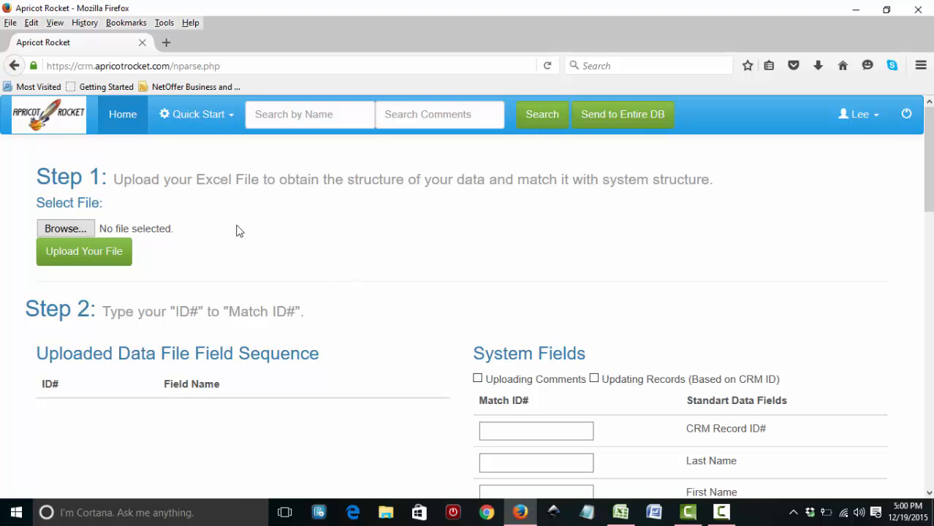
Step: Upload the file "Lees Database Clients Only 10 Records 1 dupe.csv" for the import
left_click(68, 229)
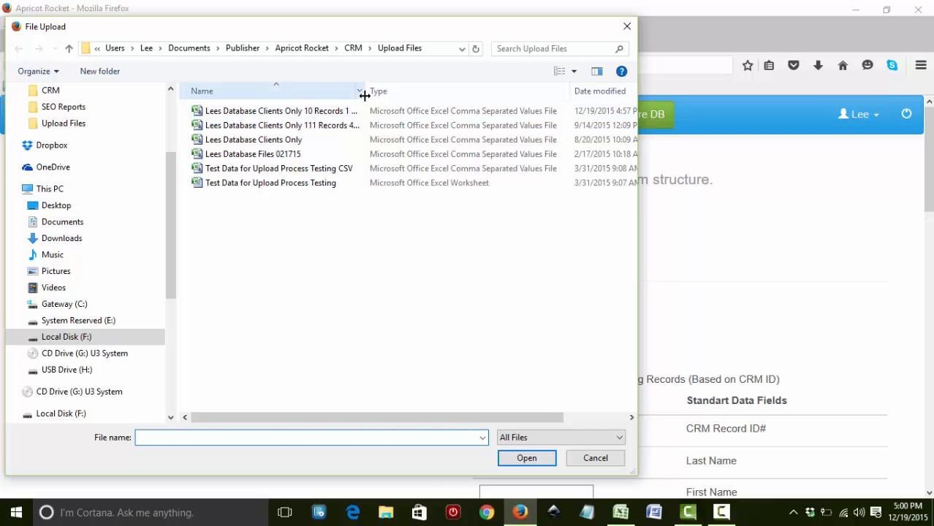
left_click_drag(364, 96, 398, 93)
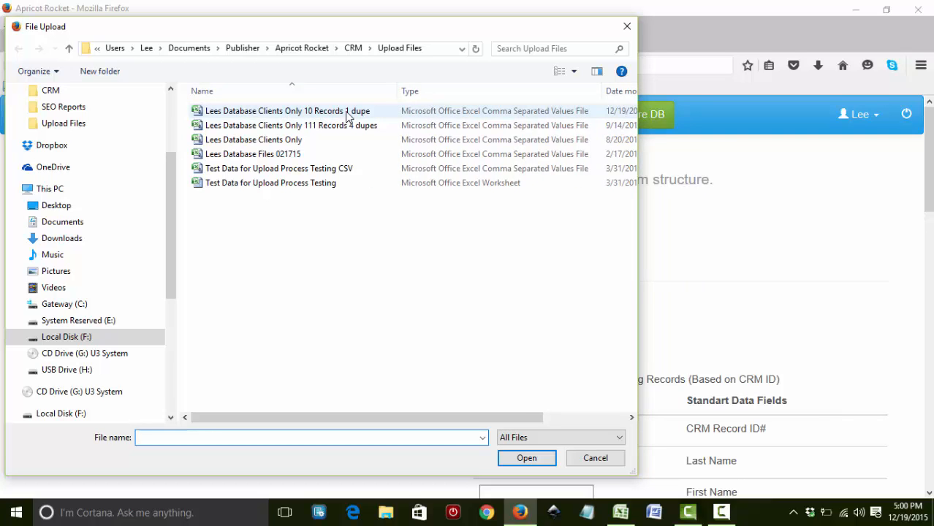
double_click(287, 114)
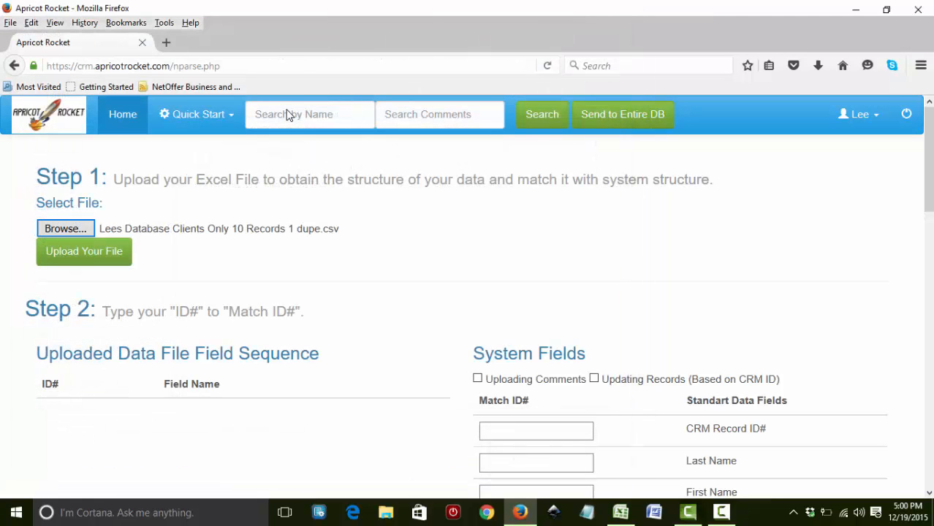
left_click(93, 252)
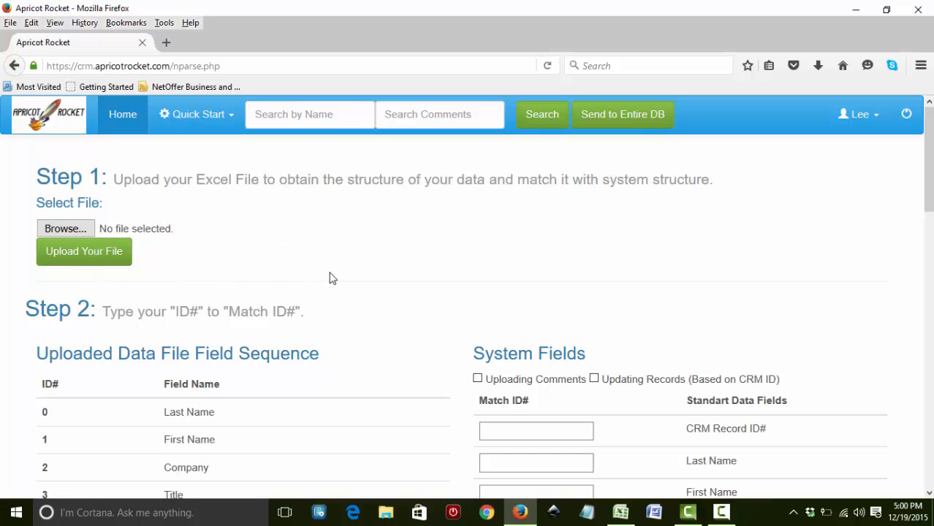
Step: Match uploaded field ID 0 to the system field Last Name and ID 1 to First Name
scroll(332, 287, "down", 3)
scroll(333, 292, "down", 3)
scroll(333, 292, "up", 2)
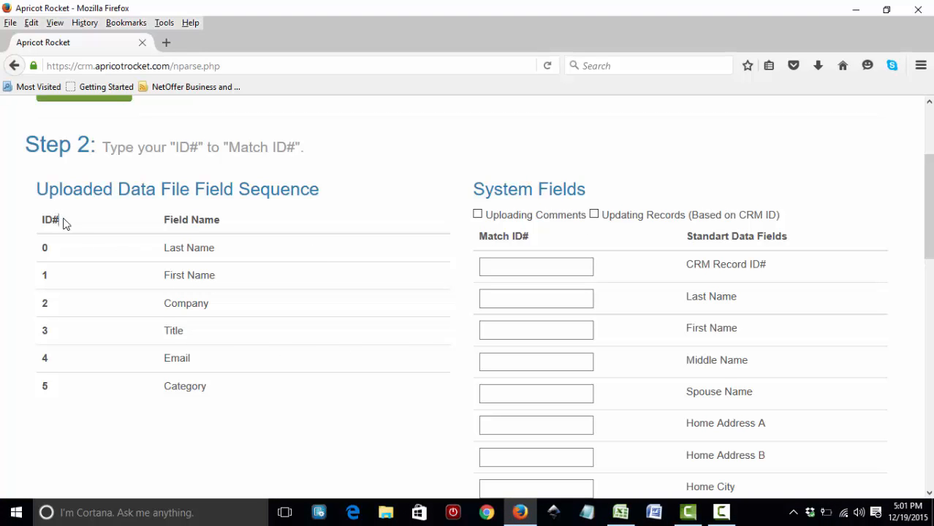
left_click_drag(65, 222, 43, 223)
left_click_drag(536, 238, 479, 237)
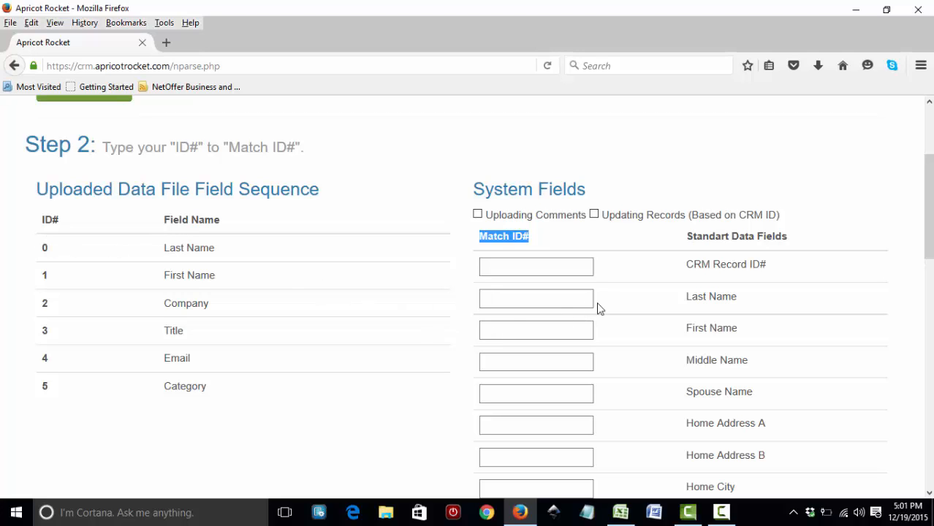
left_click(568, 299)
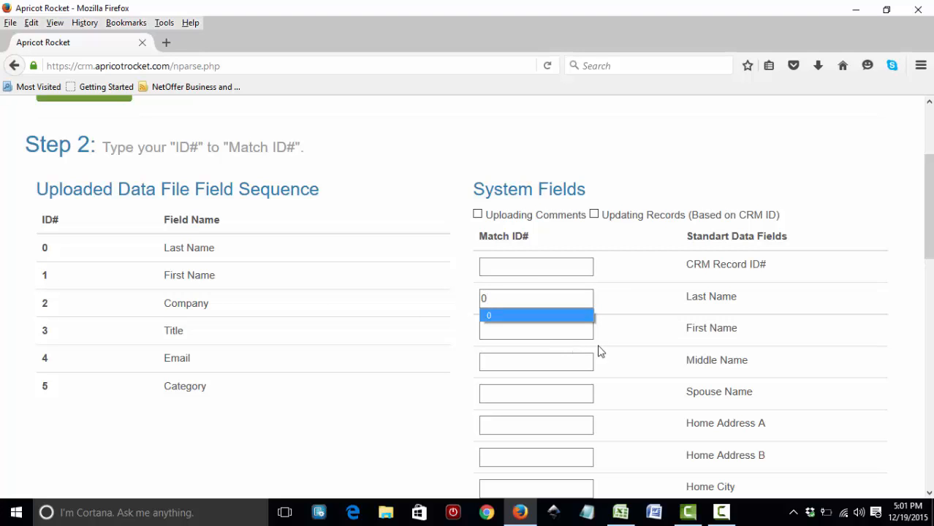
left_click(528, 332)
type("1")
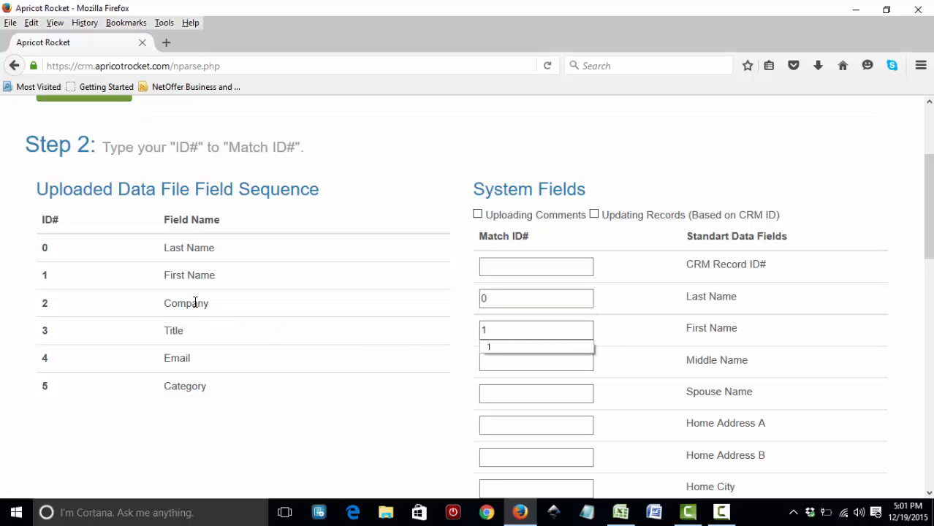
Step: Match uploaded field ID 2 to the system field Company Name
scroll(637, 325, "down", 6)
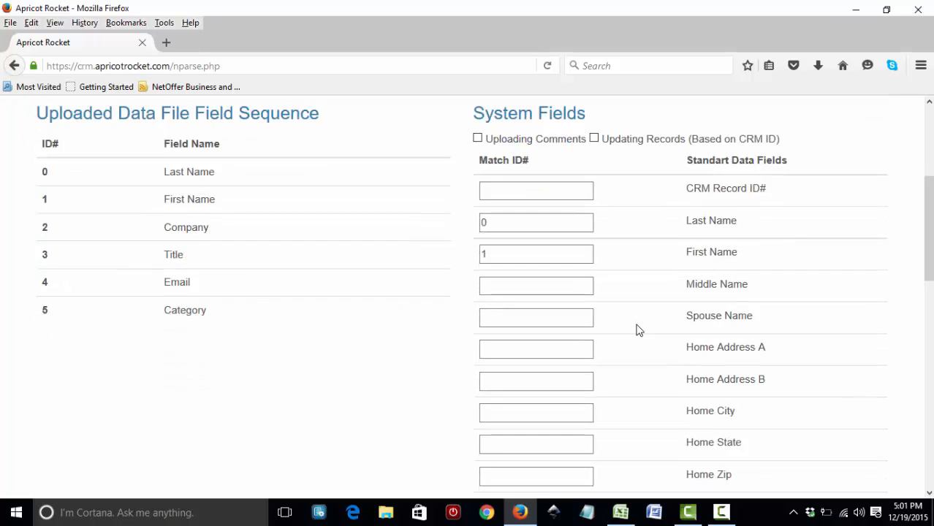
scroll(635, 336, "down", 2)
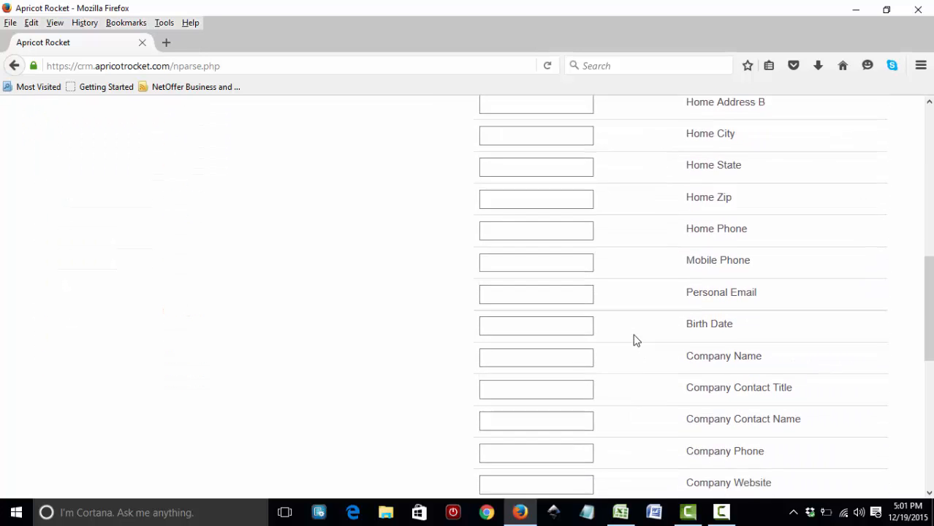
left_click(532, 304)
type("2")
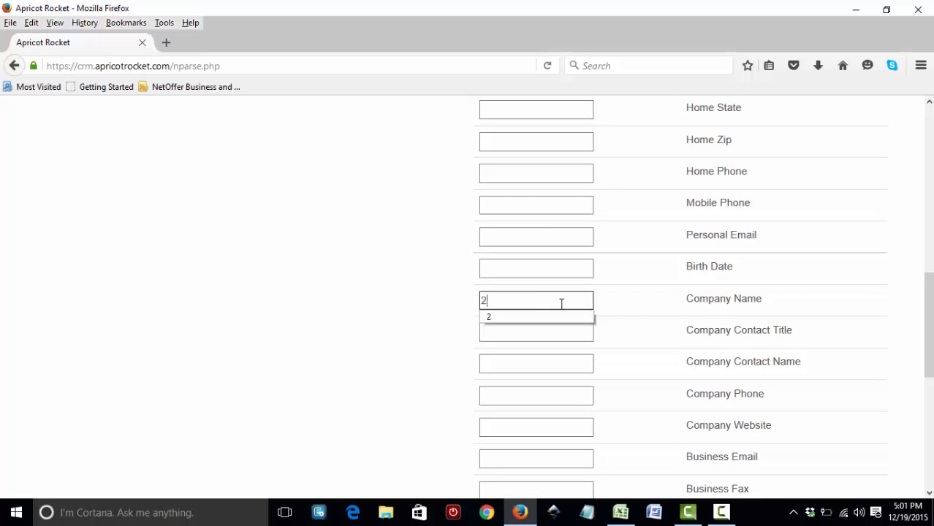
Step: Match uploaded field ID 3 to the system field Company Contact Title
left_click(652, 324)
left_click(552, 329)
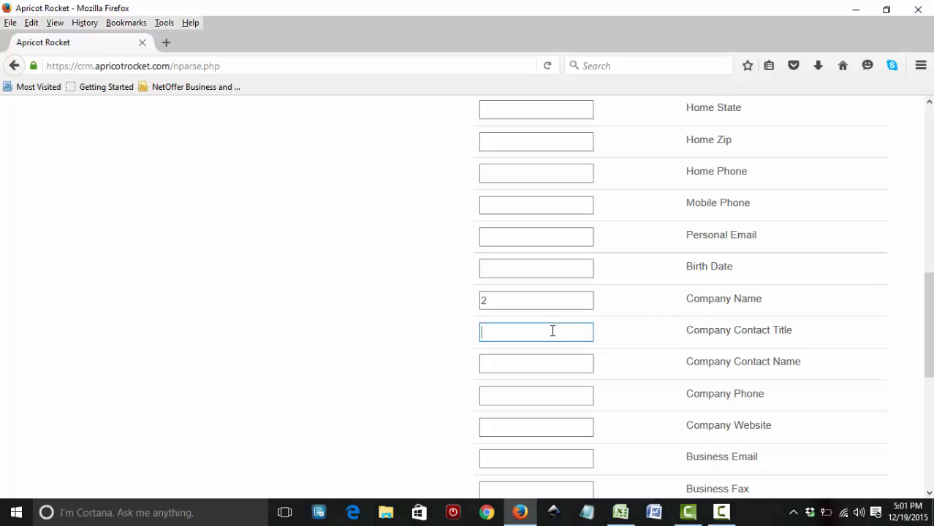
type("3")
left_click(332, 319)
Step: Match uploaded field ID 4 to the system field Personal Email
scroll(332, 319, "up", 1)
scroll(332, 319, "up", 8)
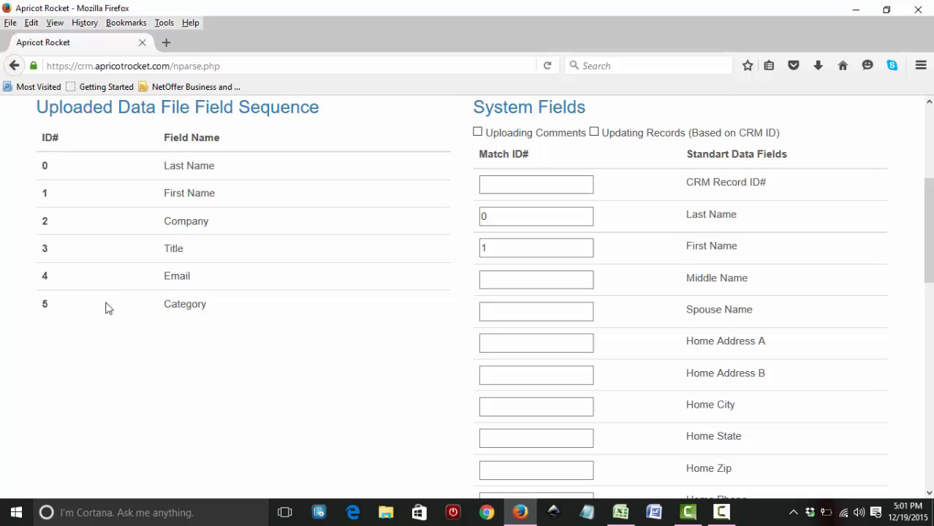
scroll(619, 350, "down", 6)
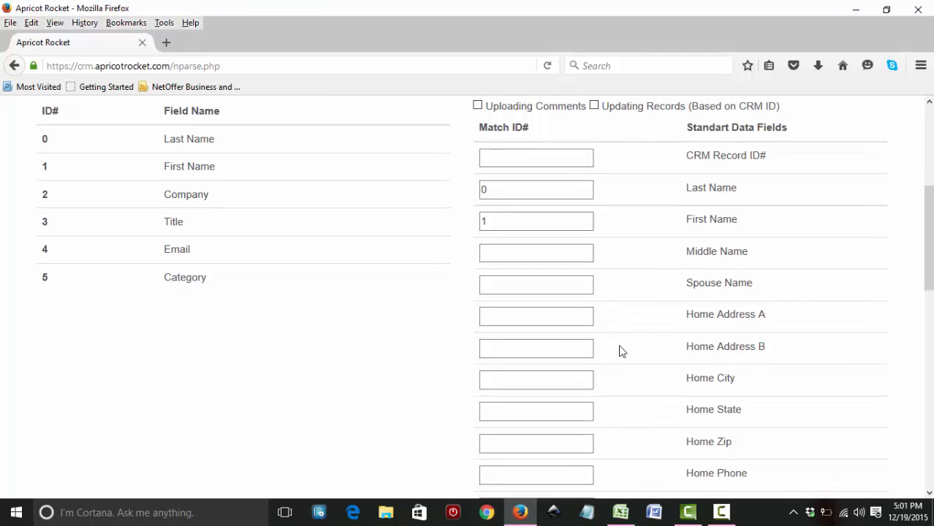
left_click(558, 318)
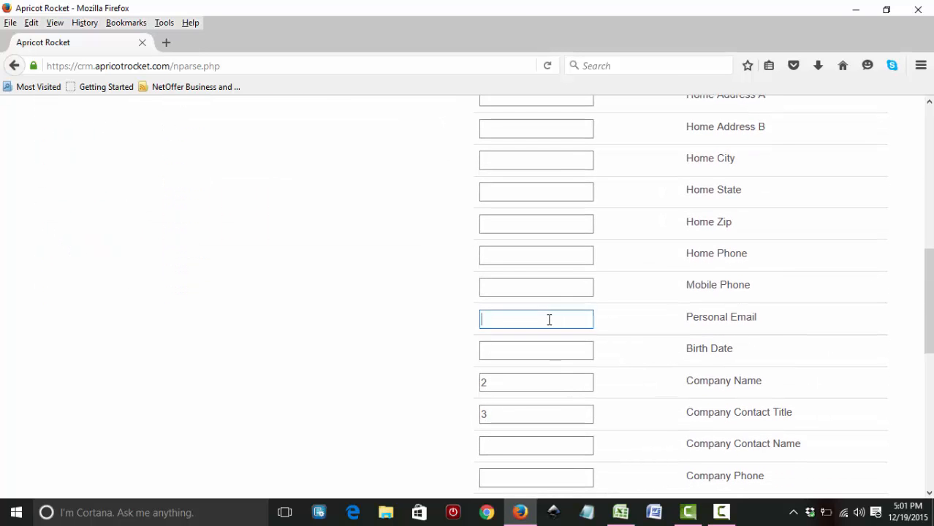
type("4")
Step: Match uploaded field ID 5 to the system field CRM Class: Category and import the file
scroll(623, 336, "down", 1)
scroll(623, 336, "down", 10)
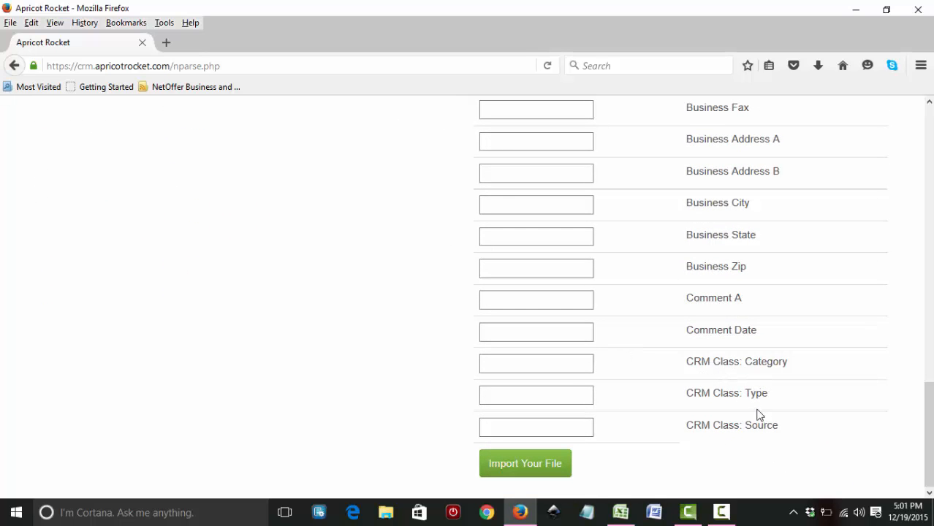
left_click(559, 363)
type("5")
left_click(654, 396)
left_click(520, 467)
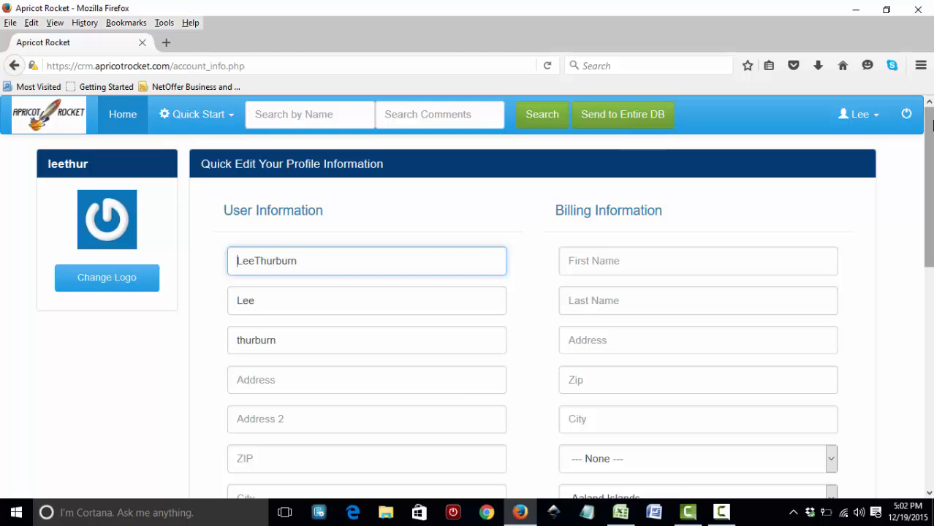
Step: Check the total records in the account within the profile's billing information
left_click_drag(931, 124, 929, 255)
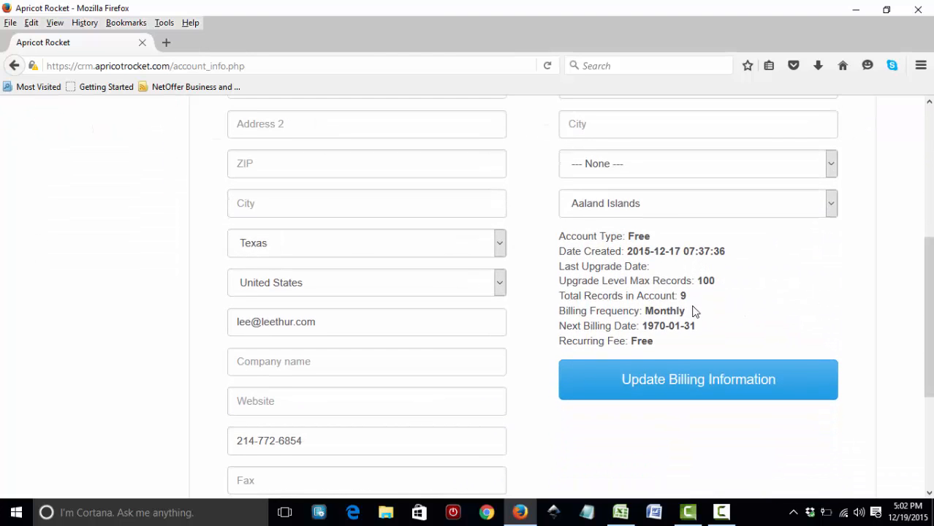
left_click_drag(687, 296, 562, 297)
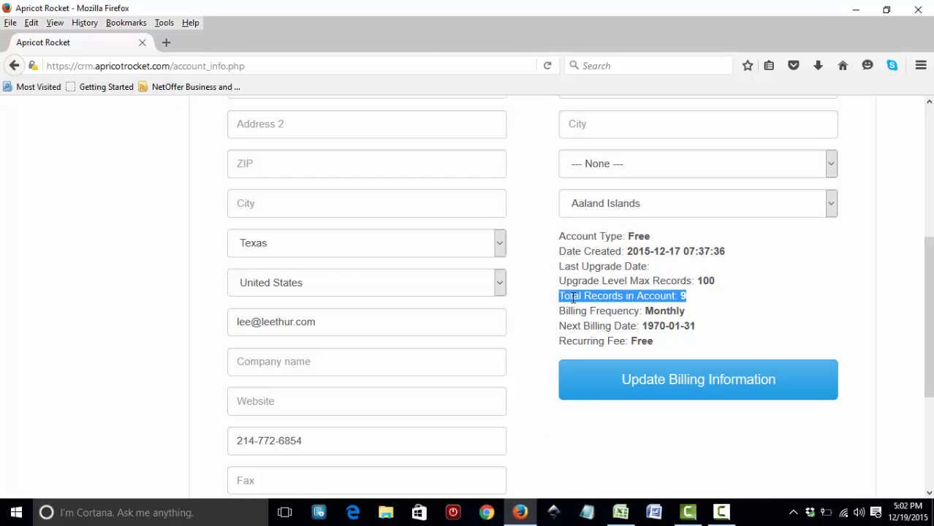
left_click(759, 302)
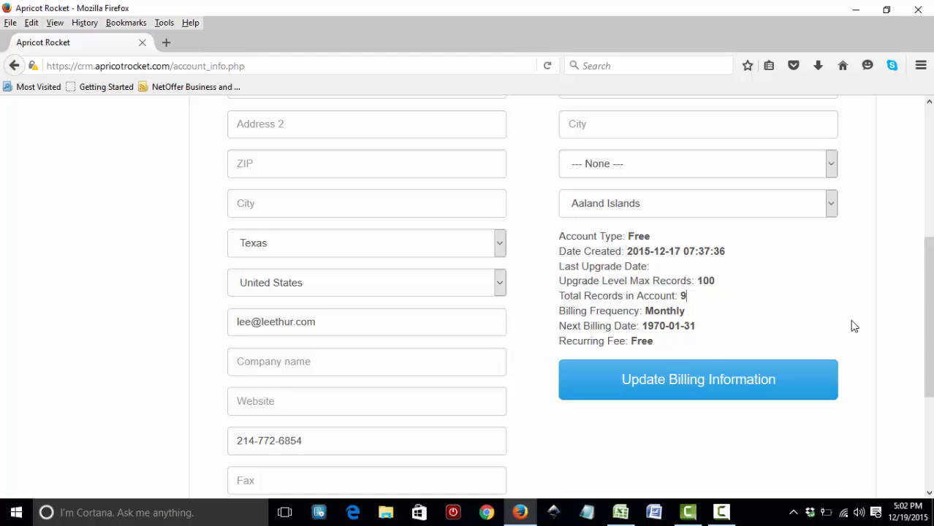
scroll(854, 326, "up", 6)
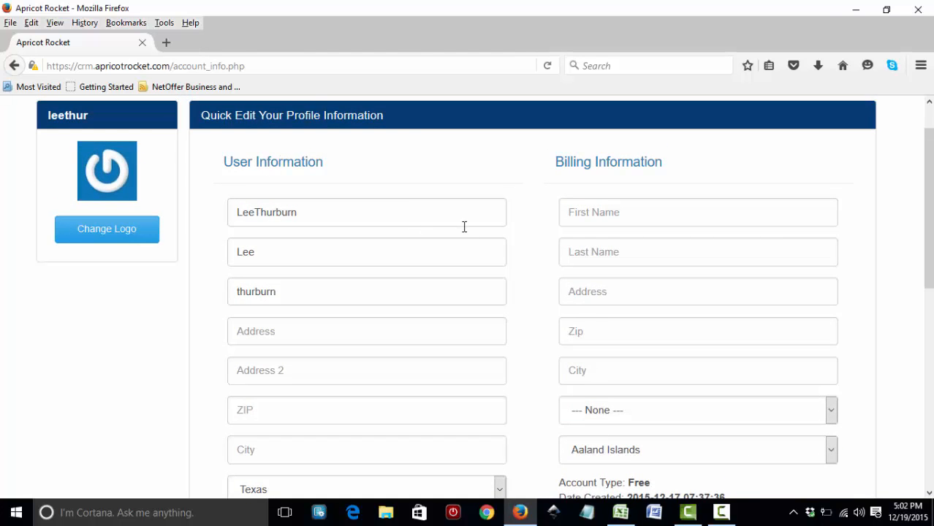
scroll(521, 271, "down", 8)
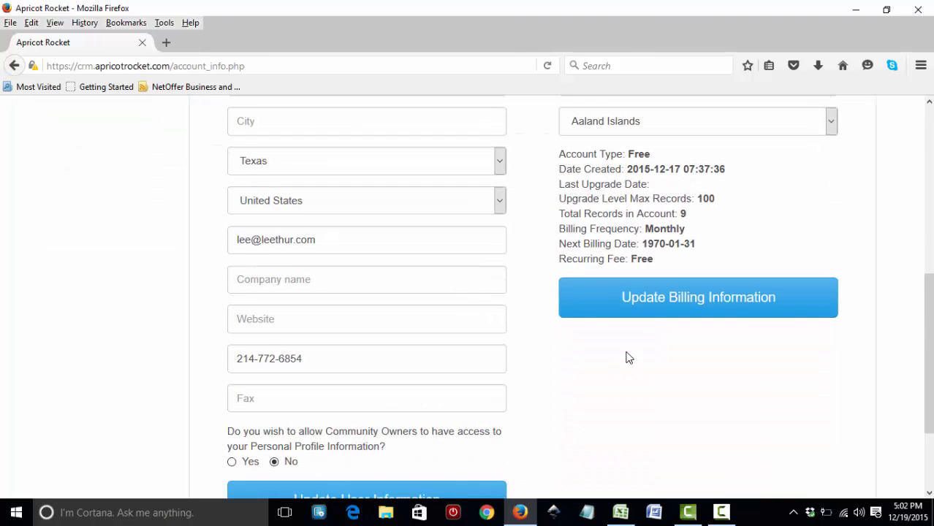
scroll(606, 369, "up", 9)
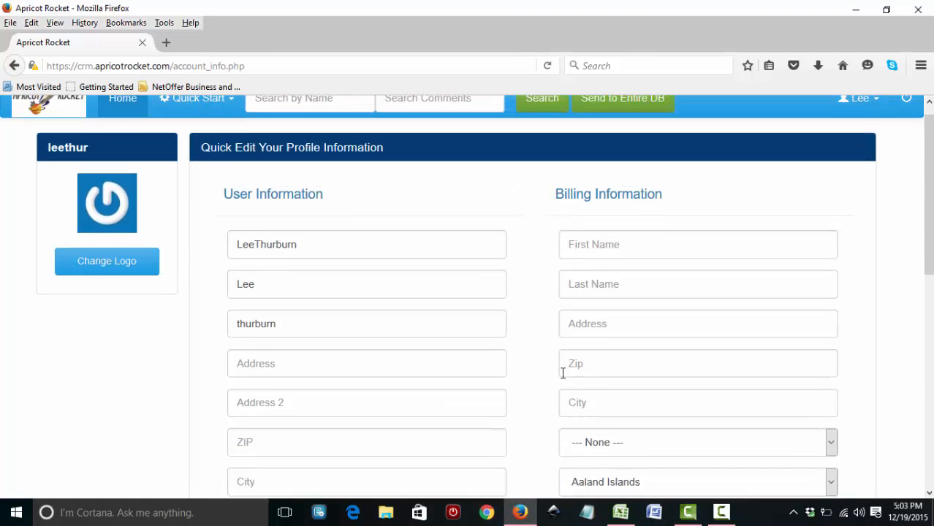
Step: Return to the management dashboard and run an unfiltered search to review all imported records and their count
left_click(118, 120)
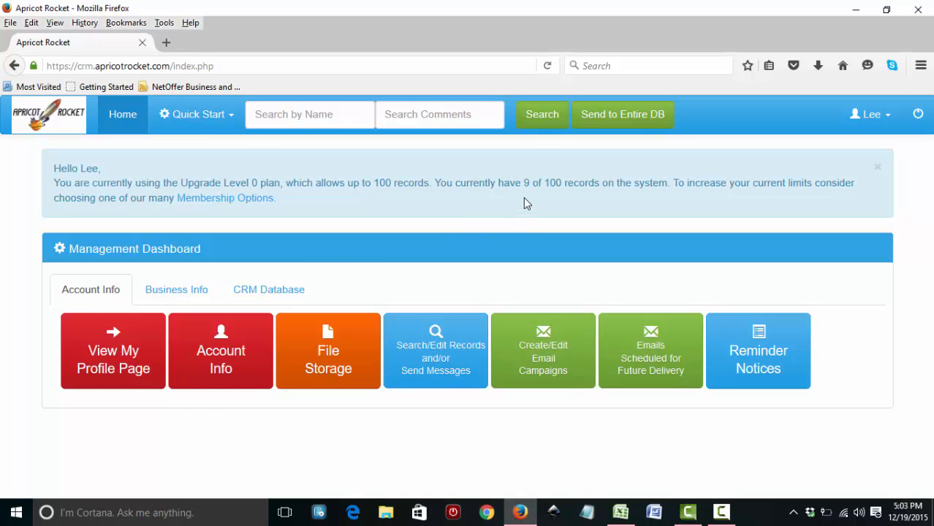
left_click(537, 121)
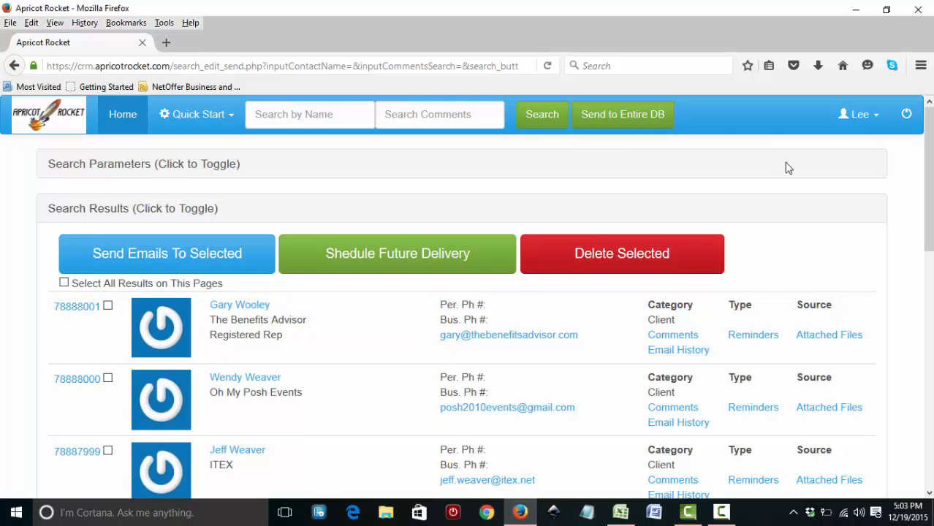
left_click_drag(929, 140, 930, 380)
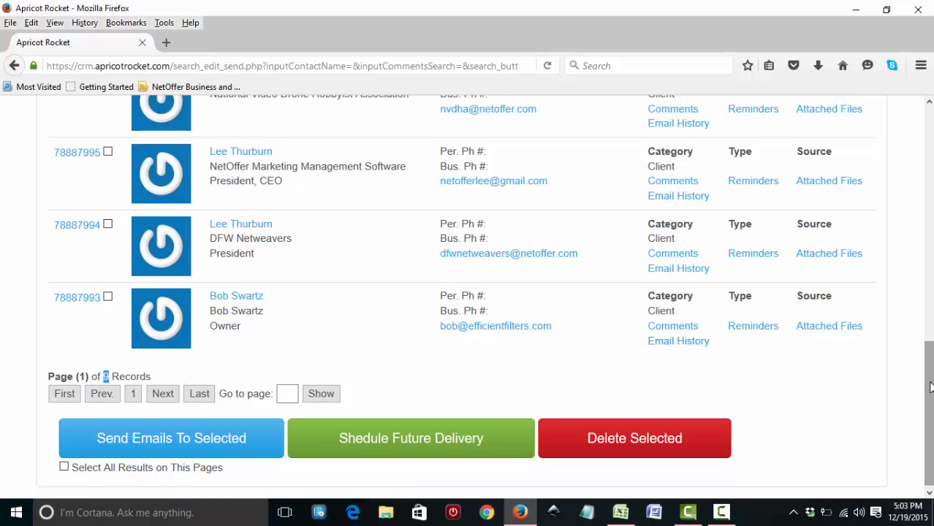
left_click_drag(930, 387, 930, 389)
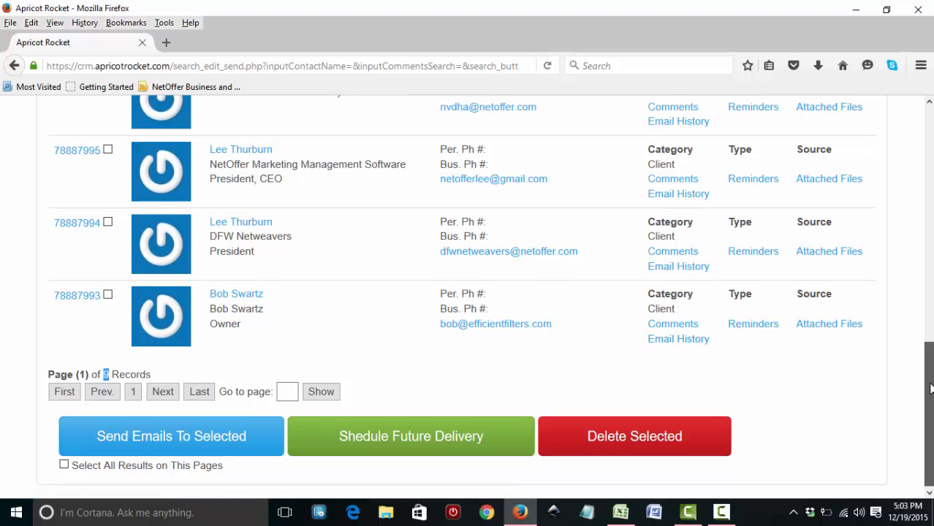
scroll(930, 388, "up", 3)
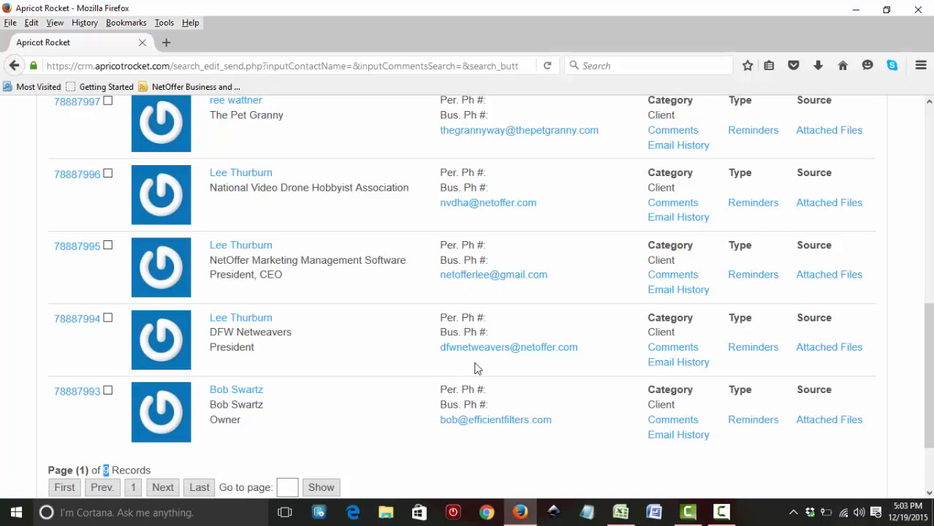
Step: Switch to the Excel source spreadsheet and compare the emails in E4:E5 and the category values in F2:F11
left_click(623, 514)
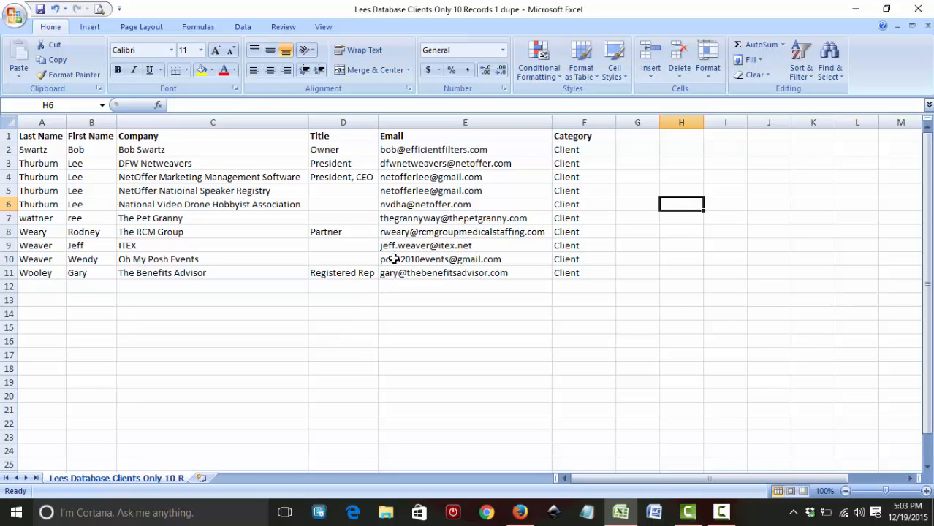
left_click_drag(457, 180, 465, 190)
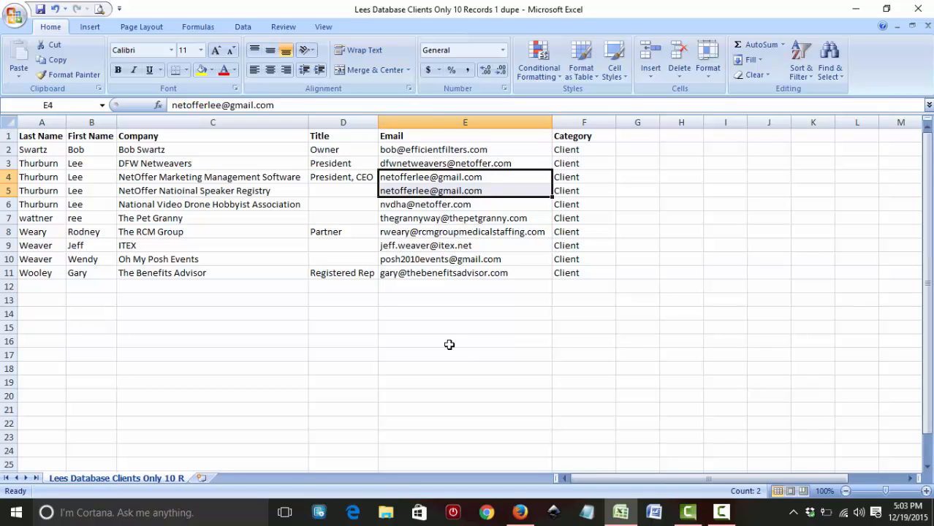
left_click(485, 380)
left_click_drag(442, 176, 442, 189)
left_click_drag(574, 150, 574, 275)
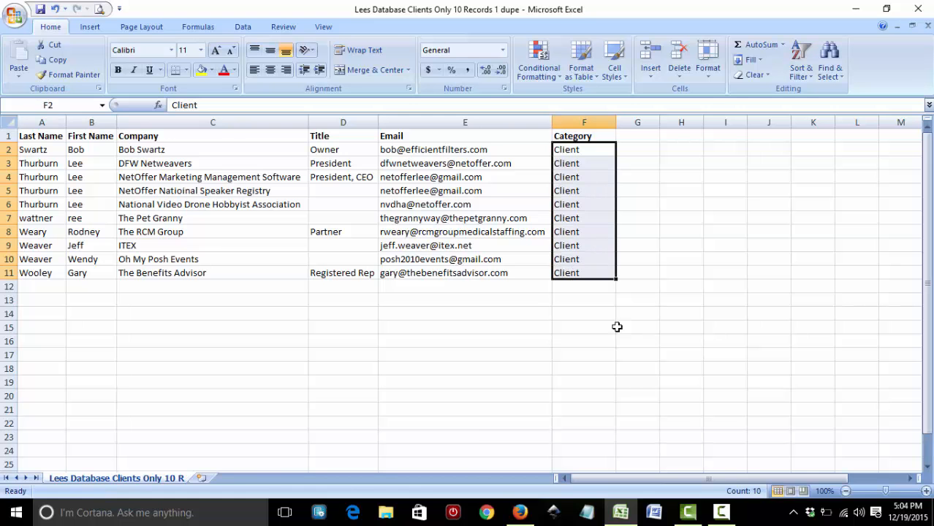
Step: Switch back to the CRM in Firefox and check the category assigned to each imported record
left_click(519, 512)
scroll(753, 391, "up", 5)
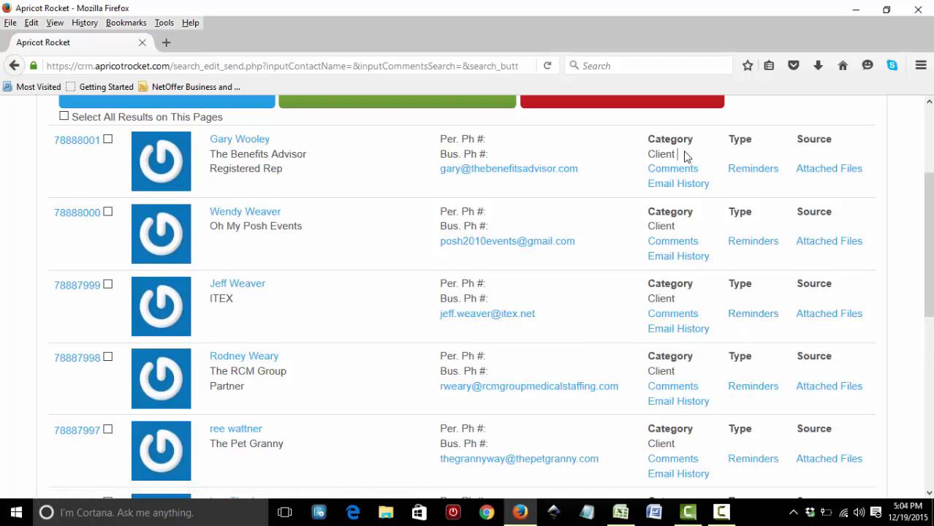
left_click_drag(679, 155, 654, 155)
left_click(666, 227)
left_click(667, 300)
scroll(678, 361, "down", 6)
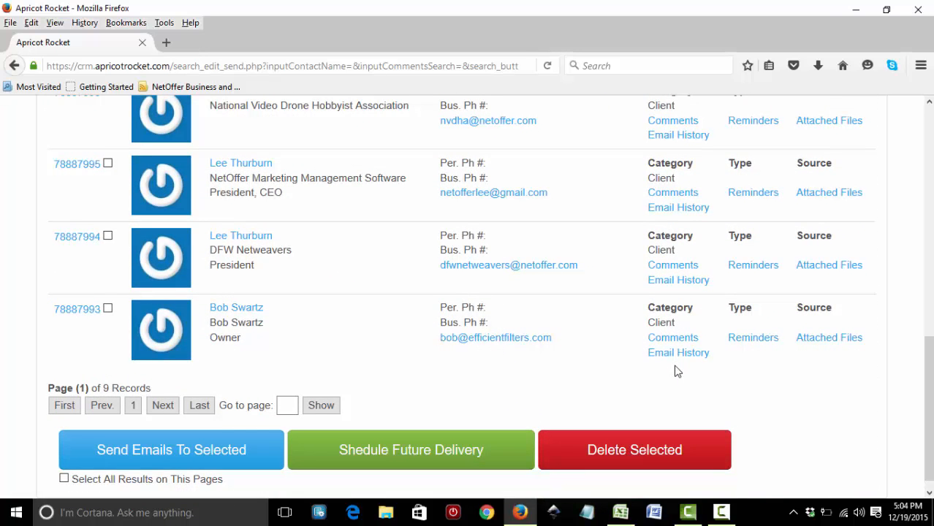
scroll(675, 371, "up", 10)
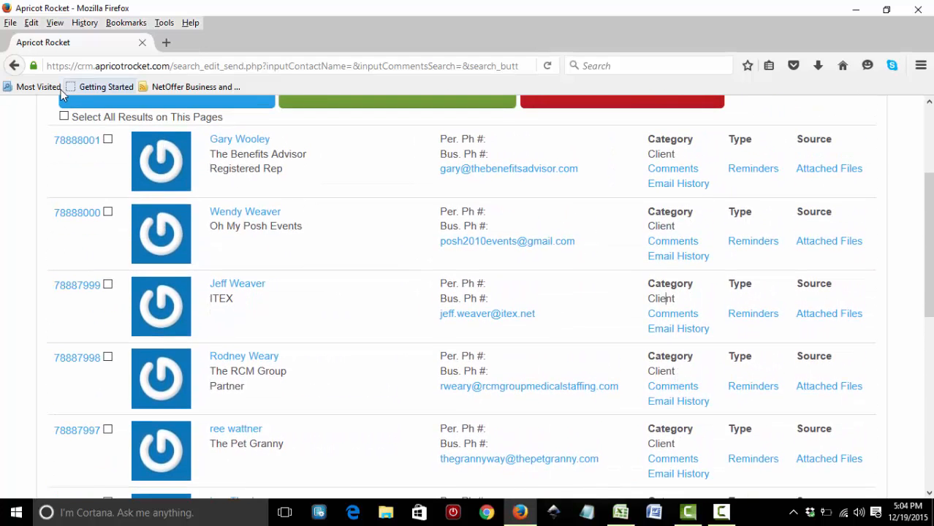
Step: Select all search results on the page and delete them from the database, confirming the deletion
left_click(64, 116)
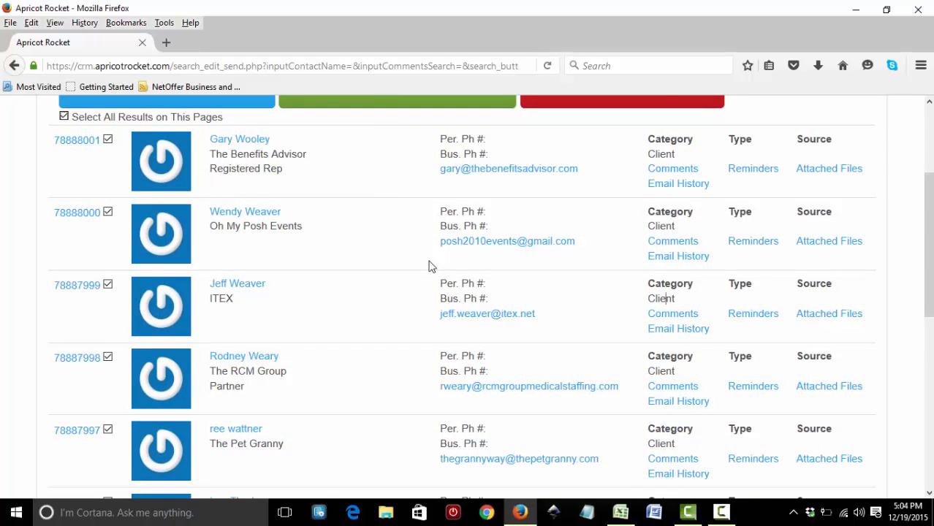
scroll(453, 278, "down", 10)
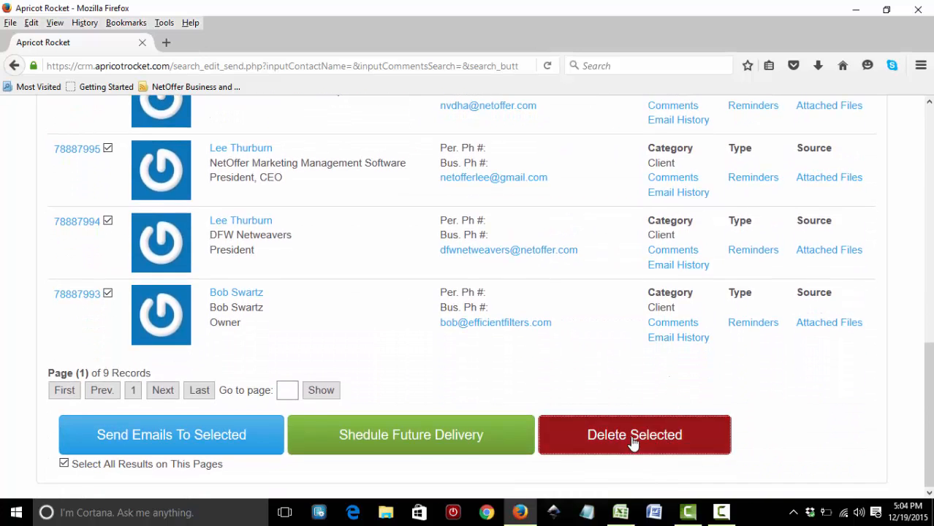
left_click(633, 442)
left_click(449, 274)
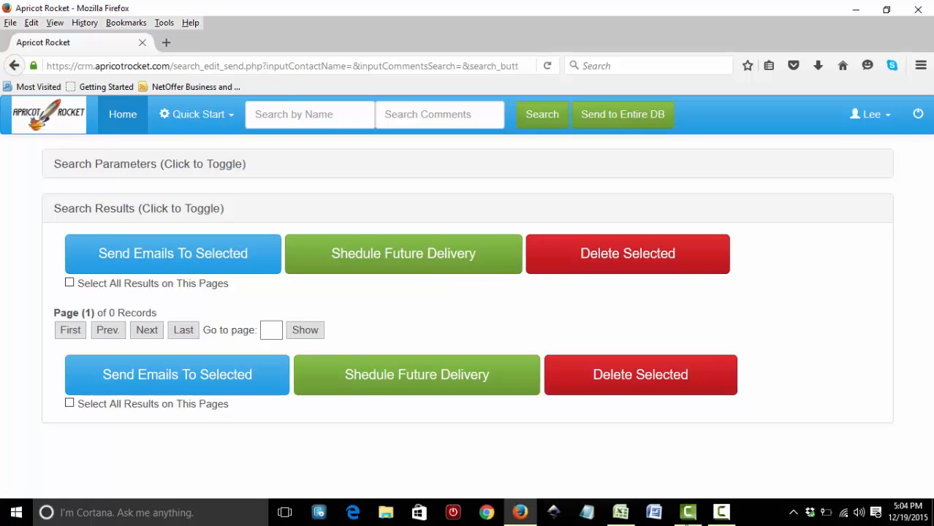
Step: Switch to the Excel source spreadsheet and set the category in cell F2 to Prospect
left_click(621, 515)
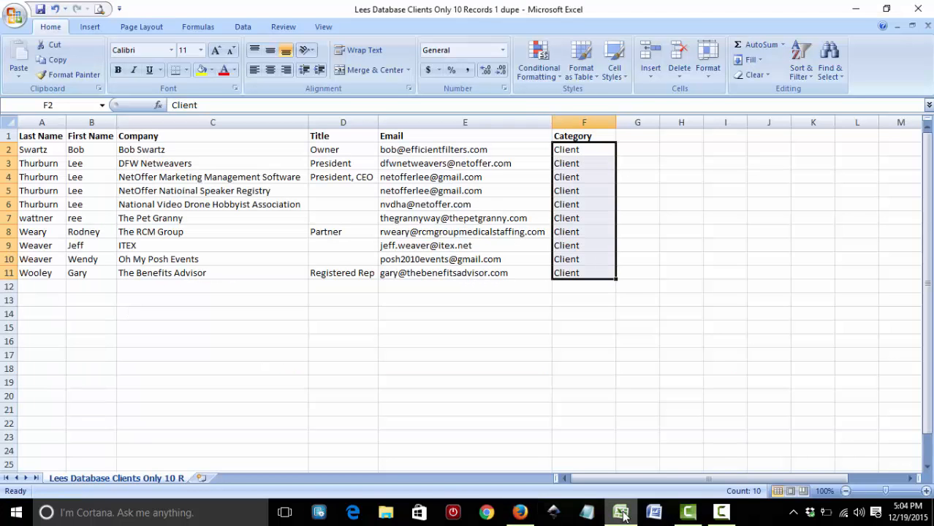
left_click(640, 353)
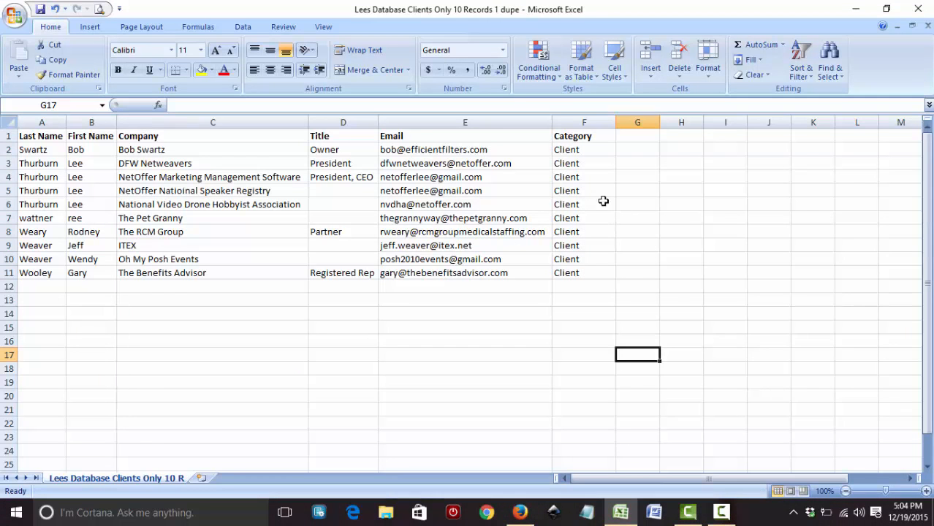
left_click(570, 151)
type("Prospect")
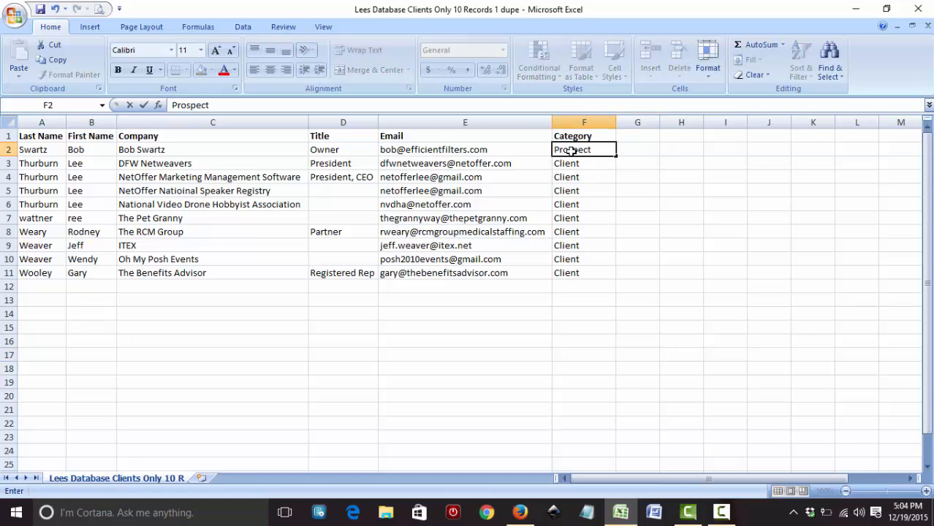
key("Return")
key("Return")
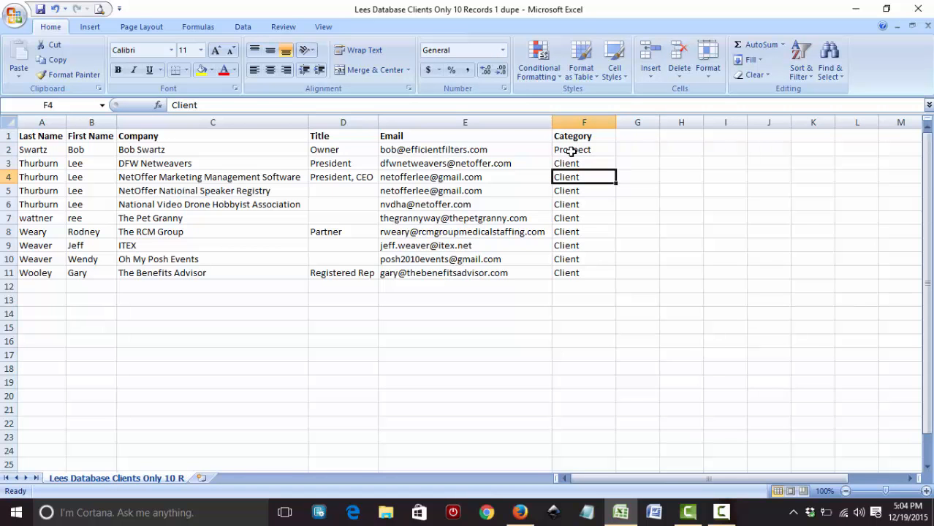
Step: Set the category in cell F4 to Former Client
type("Former Cl")
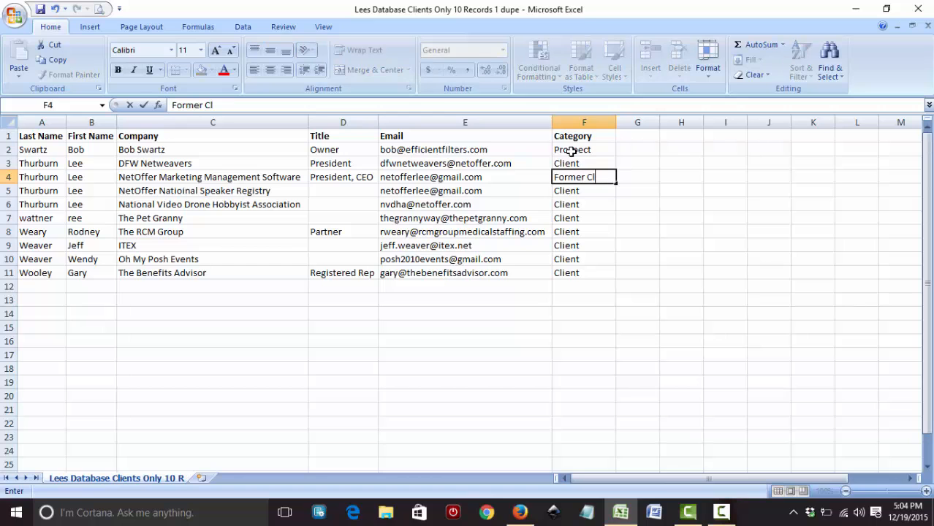
type("ient")
left_click_drag(595, 227, 595, 218)
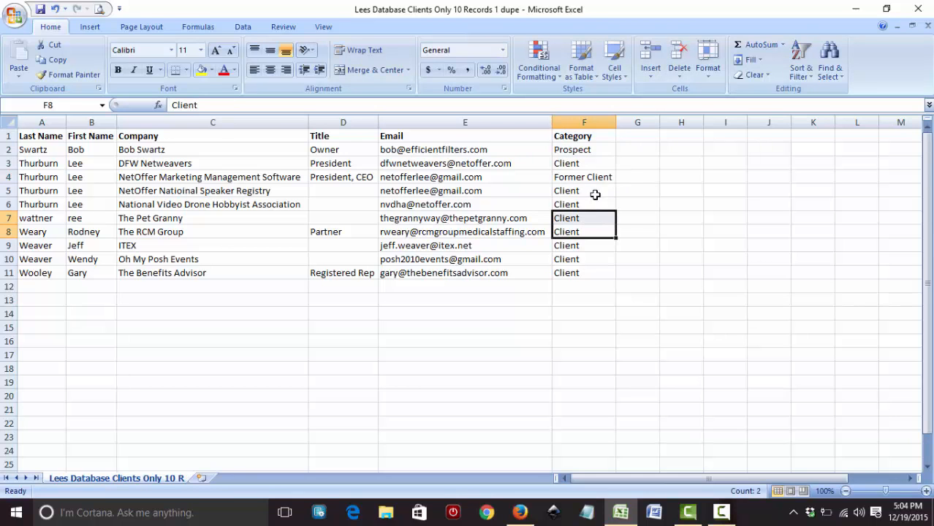
Step: Copy the Former Client category from F4 into cell F9
left_click(596, 181)
key("ctrl+c")
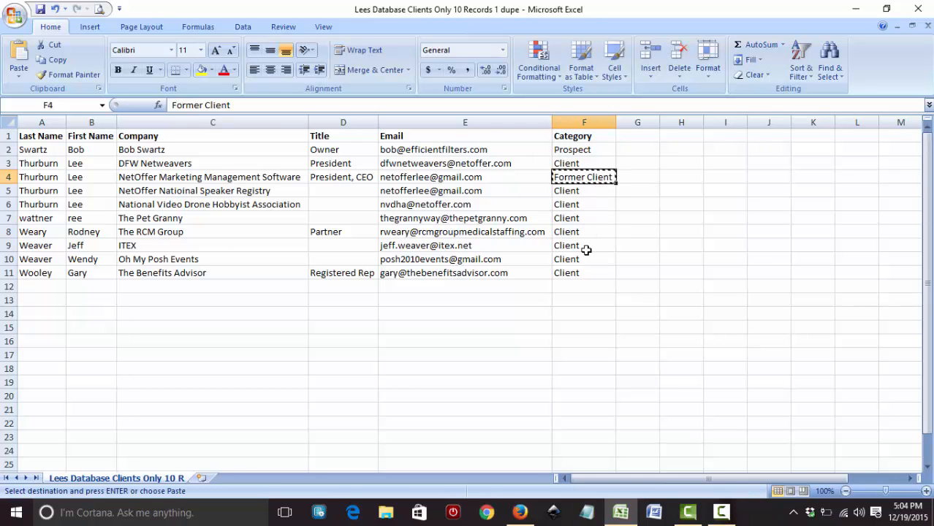
left_click(585, 246)
key("ctrl+v")
Step: Copy the Prospect category from F2 into cells F7 and F11
left_click(580, 152)
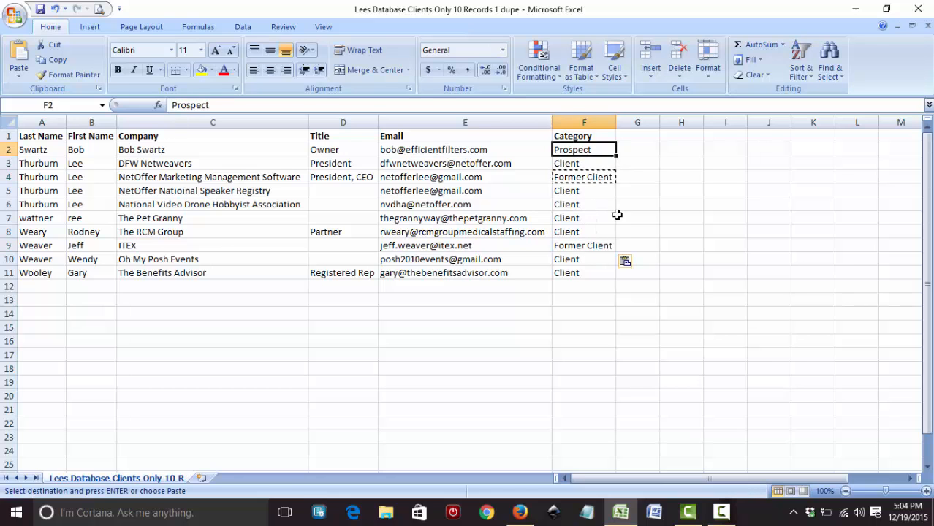
key("ctrl+c")
left_click(589, 218)
key("ctrl+v")
left_click(573, 274)
key("ctrl+v")
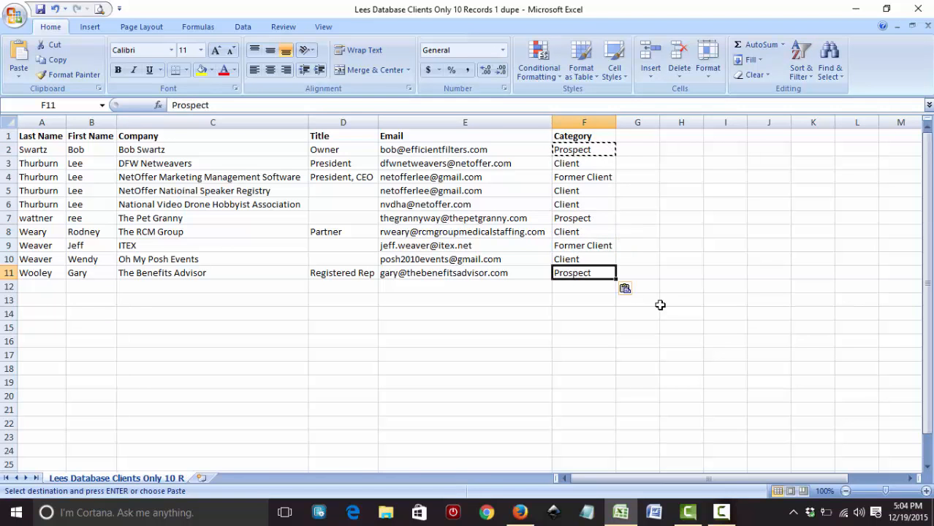
Step: Clear the copy selection, save the spreadsheet, and switch back to Apricot Rocket in Firefox
left_click(671, 344)
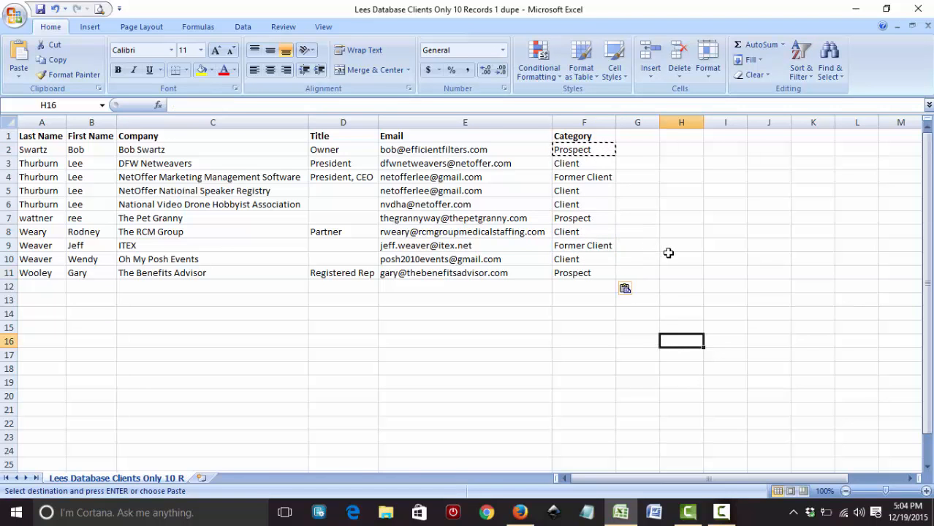
key("Escape")
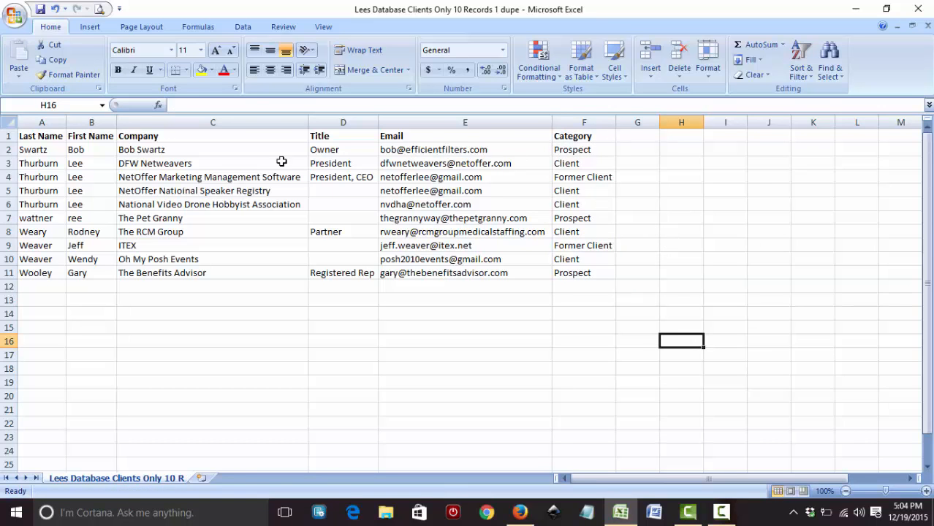
left_click(42, 11)
left_click(415, 308)
left_click(856, 9)
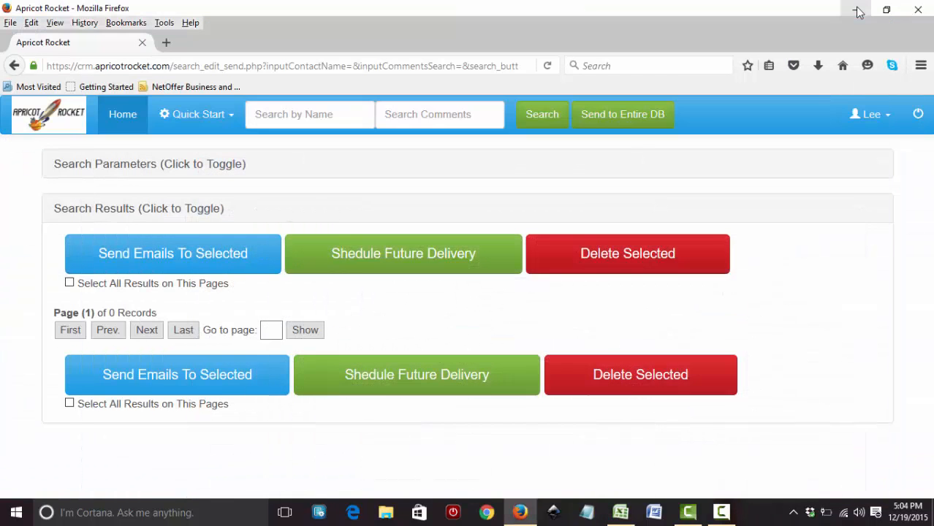
Step: Open the CRM database import page and upload the file Lees Database Clients Only 10 Records 1 dupe.csv
left_click(125, 121)
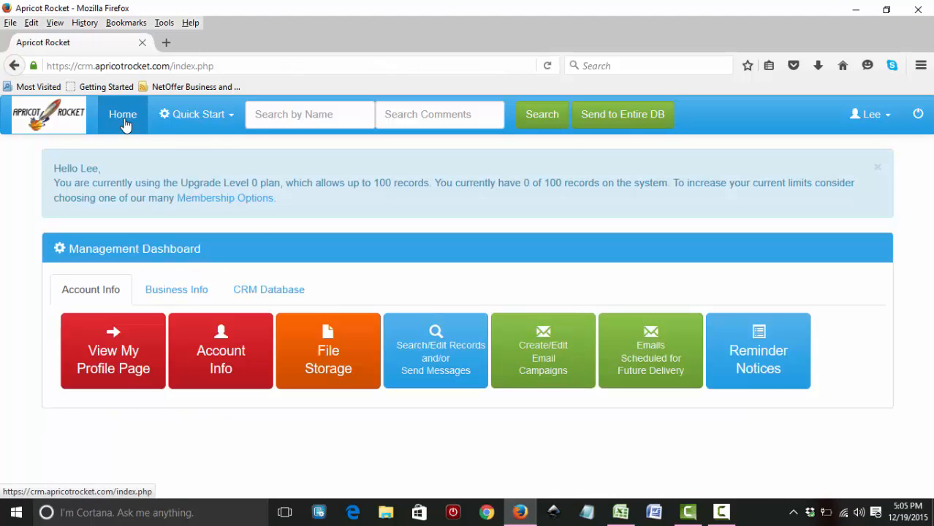
left_click(269, 292)
left_click(298, 359)
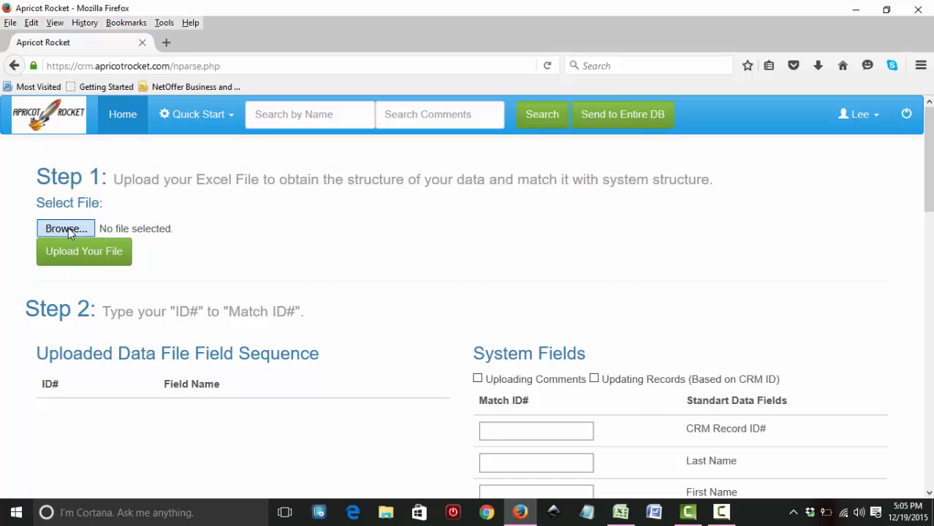
left_click(67, 228)
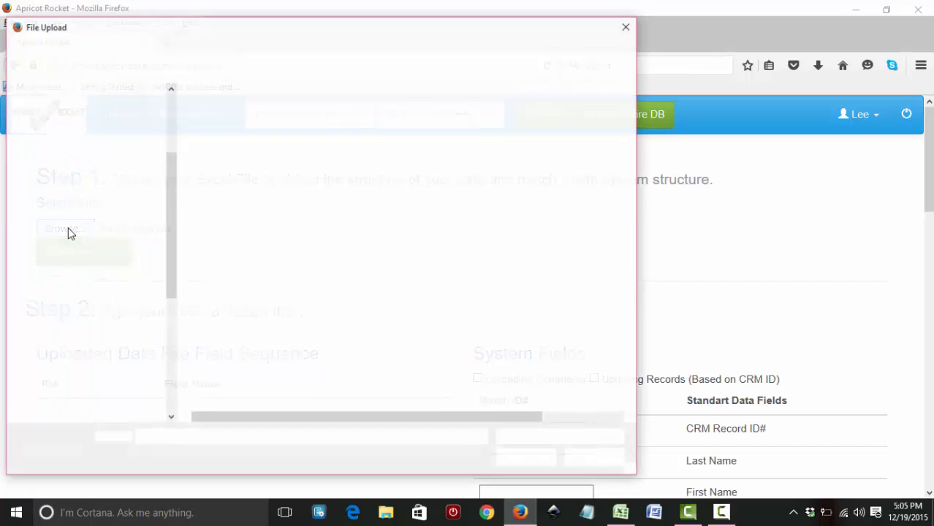
double_click(217, 110)
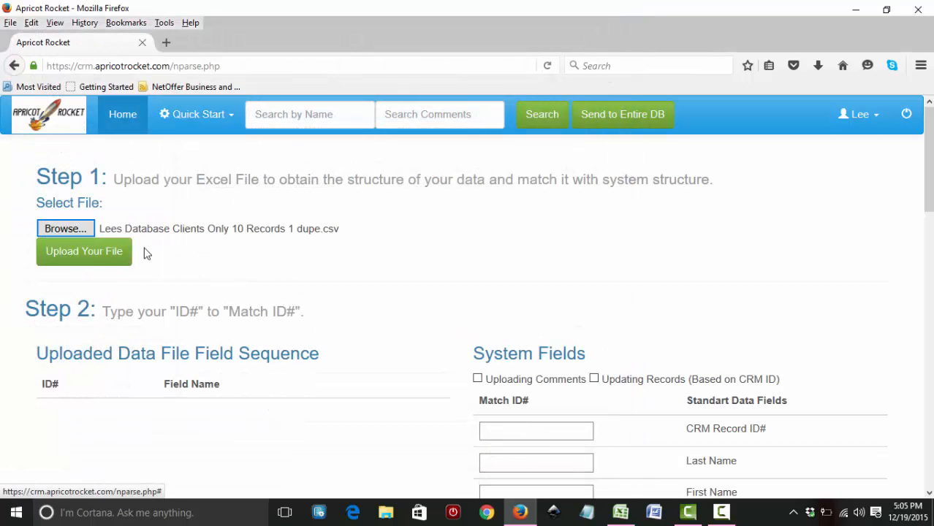
left_click(95, 250)
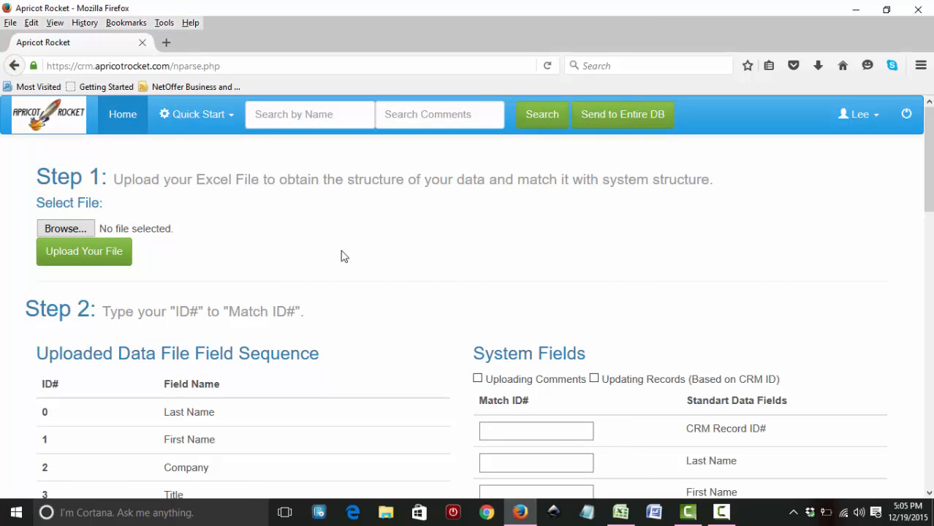
Step: Set the match IDs for the name fields: 0 for Last Name and 1 for First Name
scroll(440, 300, "down", 4)
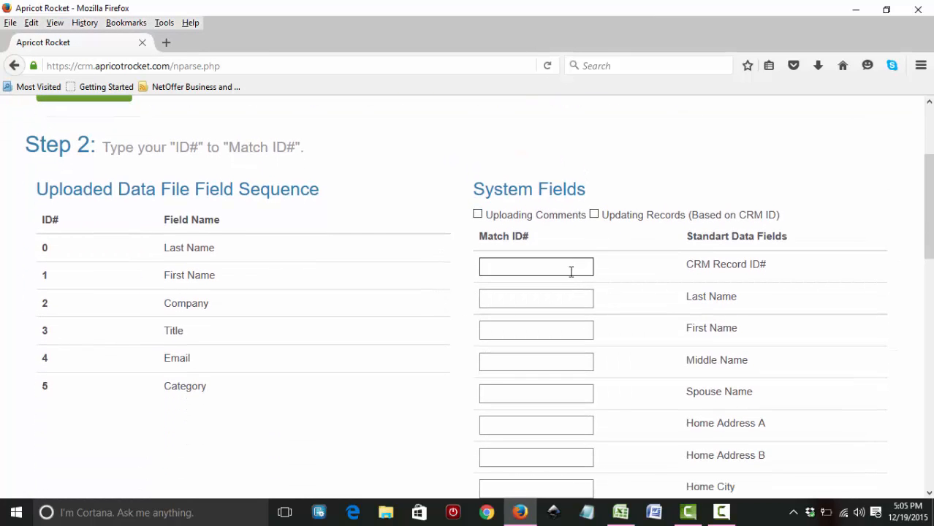
left_click(575, 308)
type("0")
left_click(550, 330)
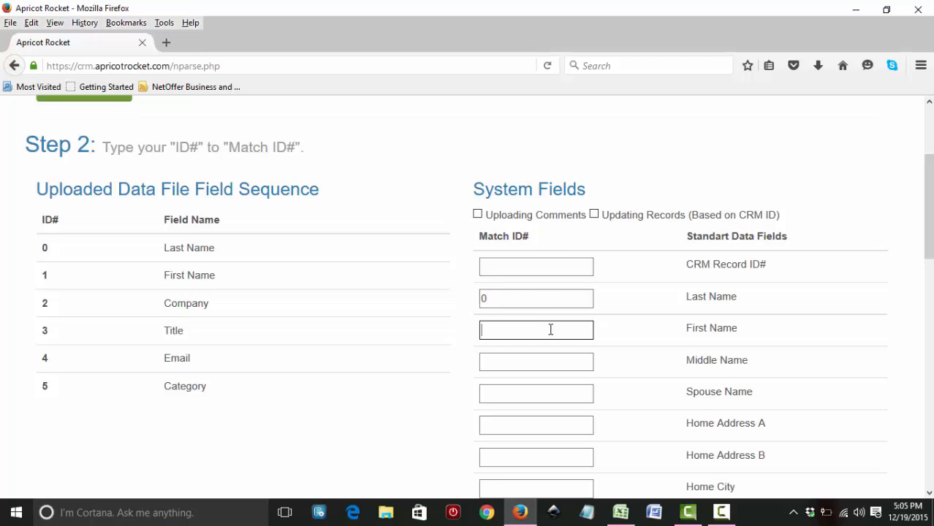
type("1")
Step: Set the match IDs for the company fields: 2 for Company Name and 3 for Company Contact Title
scroll(669, 362, "down", 5)
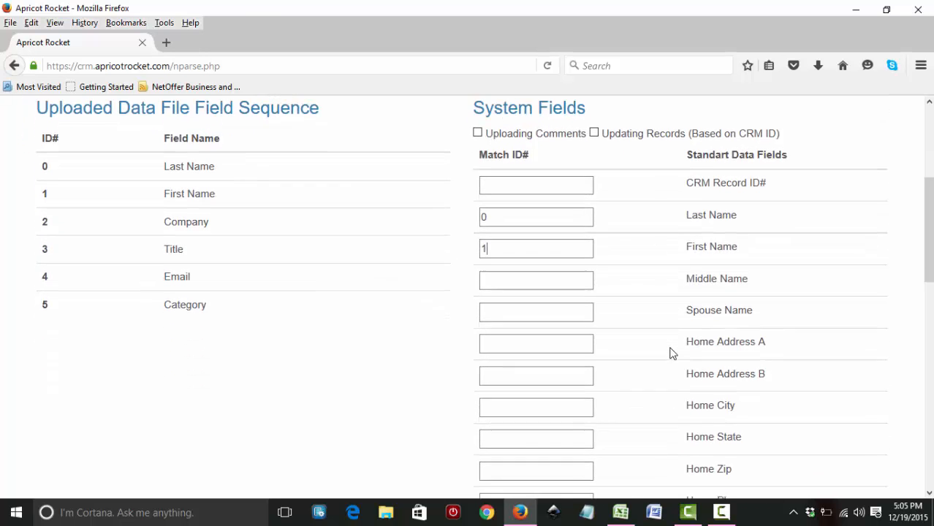
scroll(665, 369, "down", 4)
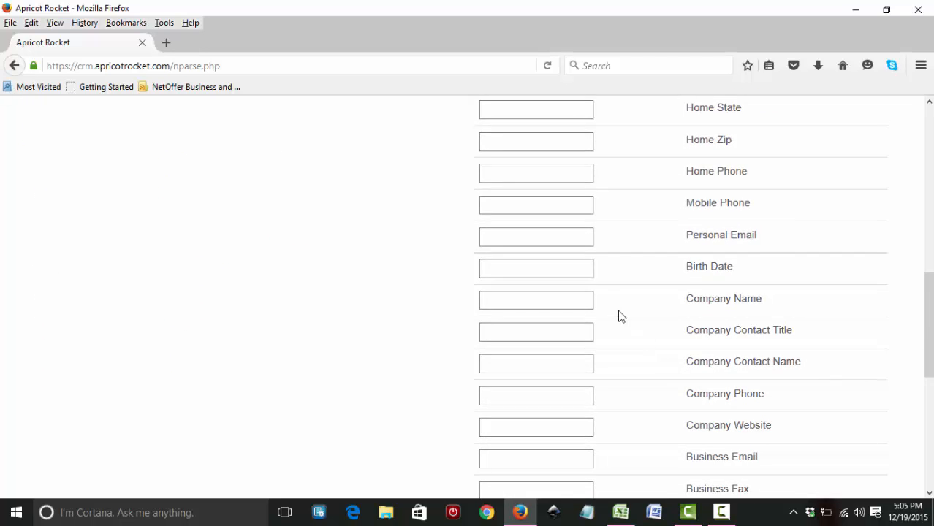
left_click(578, 302)
type("2")
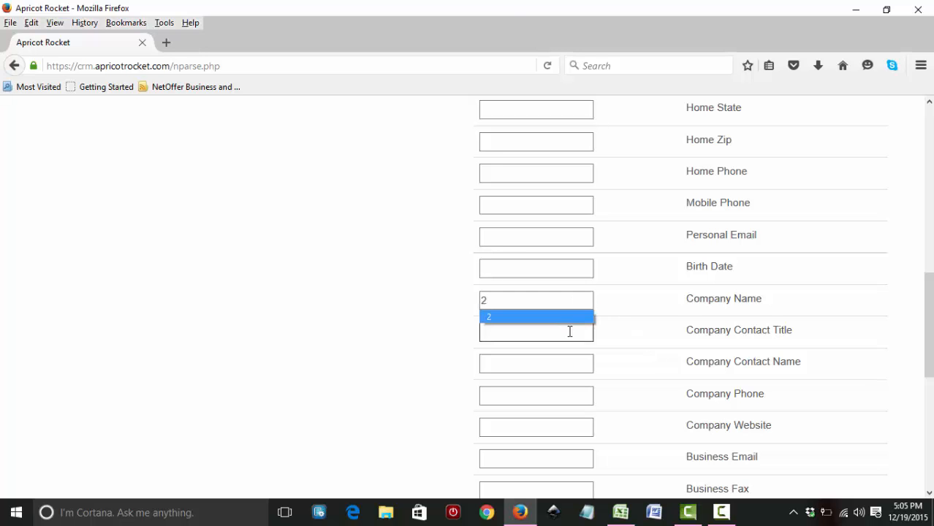
left_click(569, 331)
type("3")
Step: Set the match ID for Personal Email to 4
scroll(612, 329, "up", 2)
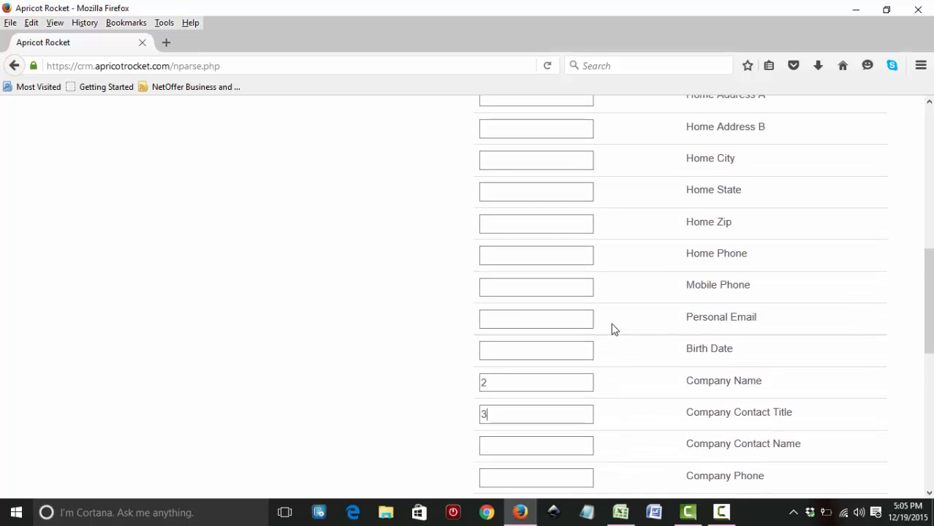
left_click(534, 314)
type("4")
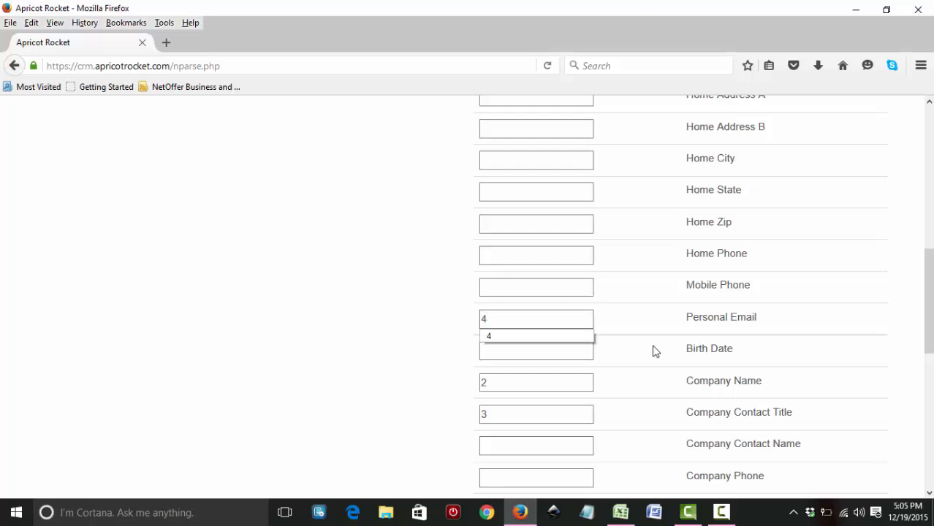
left_click(652, 352)
Step: Set the match ID for CRM Class: Category to 5 and import the file
scroll(653, 358, "down", 6)
left_click(544, 366)
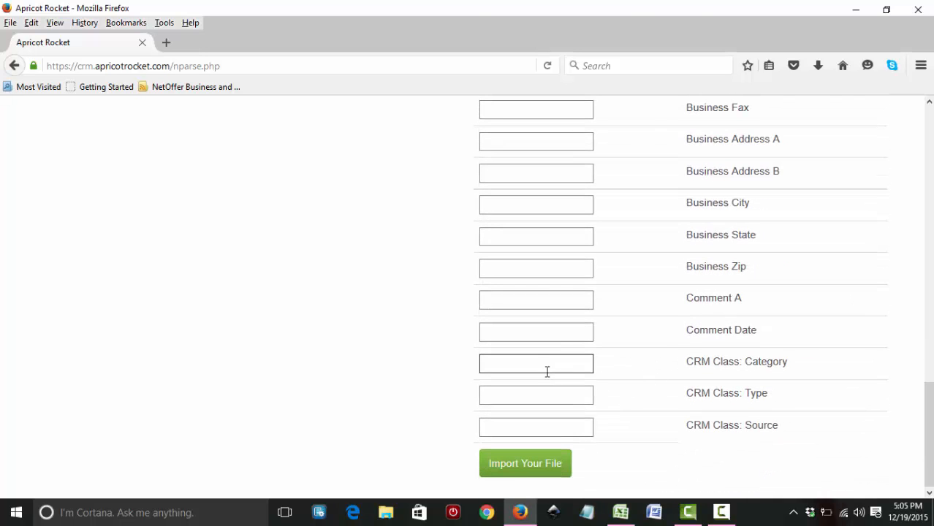
type("5")
left_click(643, 421)
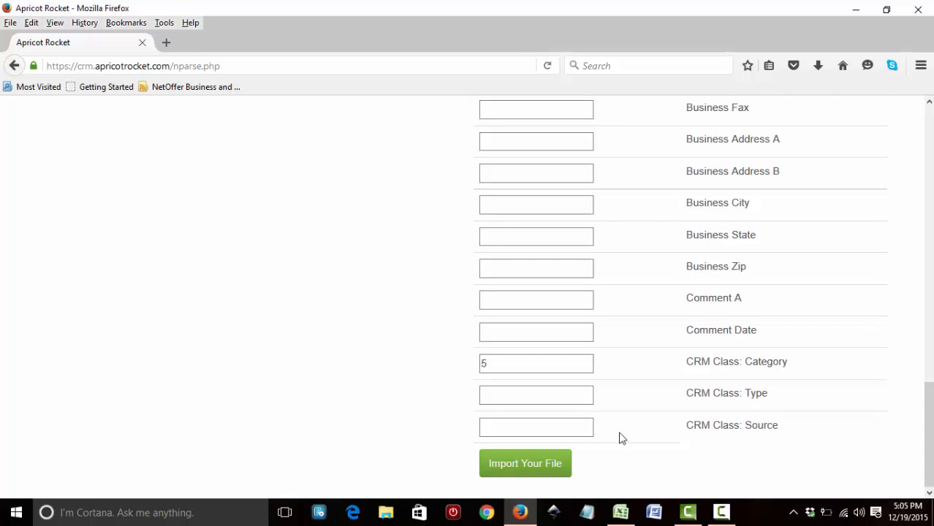
left_click(552, 466)
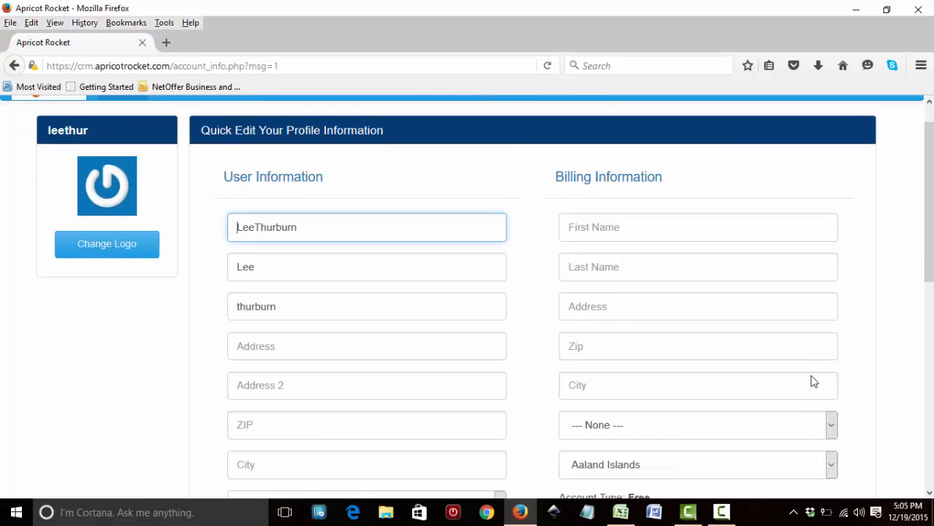
Step: Return to the home dashboard and check how many records are on the system
scroll(813, 382, "down", 5)
scroll(822, 381, "up", 5)
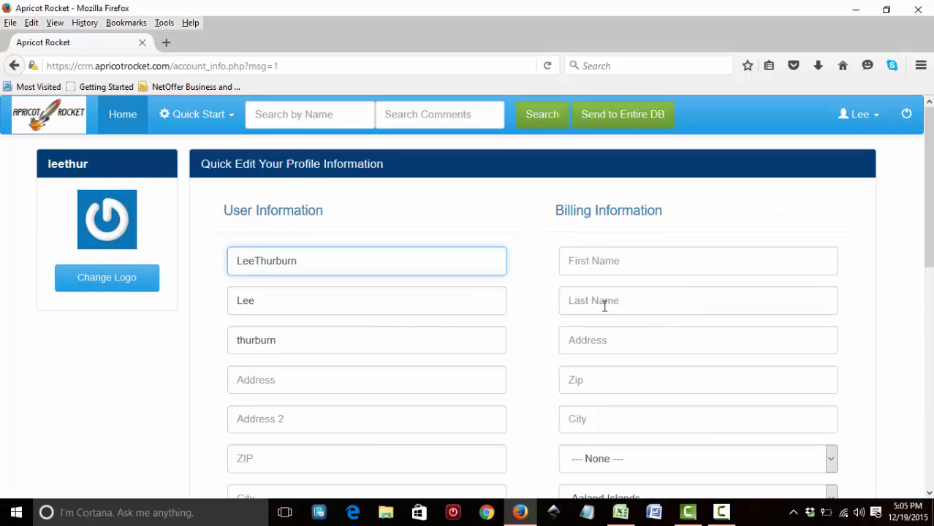
left_click(121, 114)
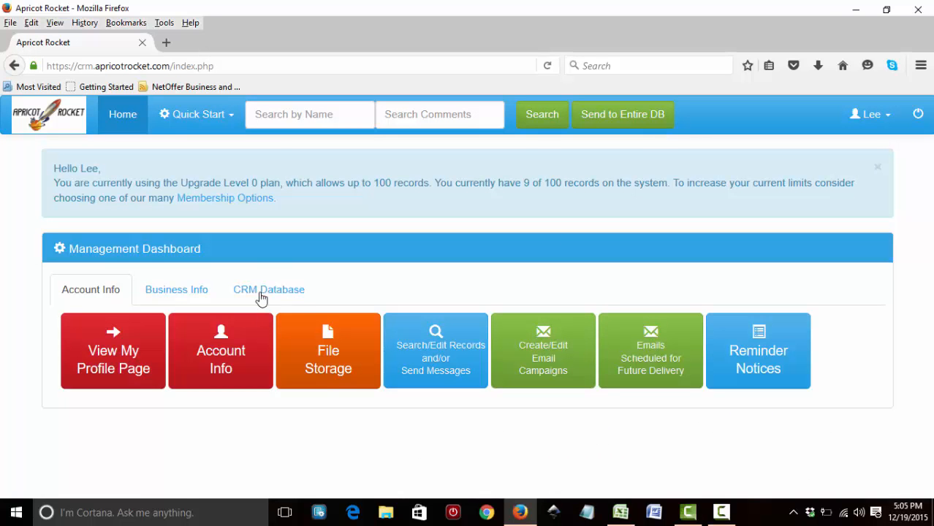
Step: List all CRM records and examine the category imported for each contact
left_click(542, 115)
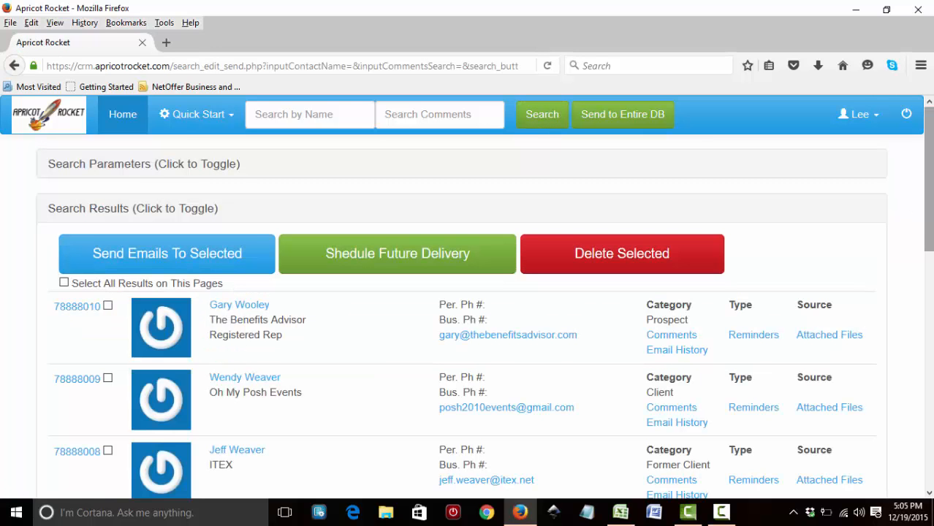
left_click_drag(929, 159, 929, 233)
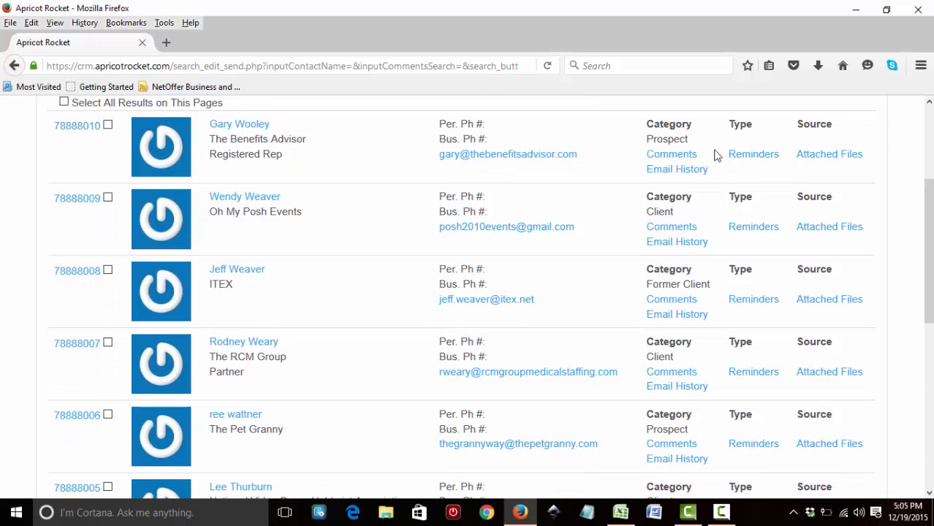
double_click(669, 124)
left_click(663, 140)
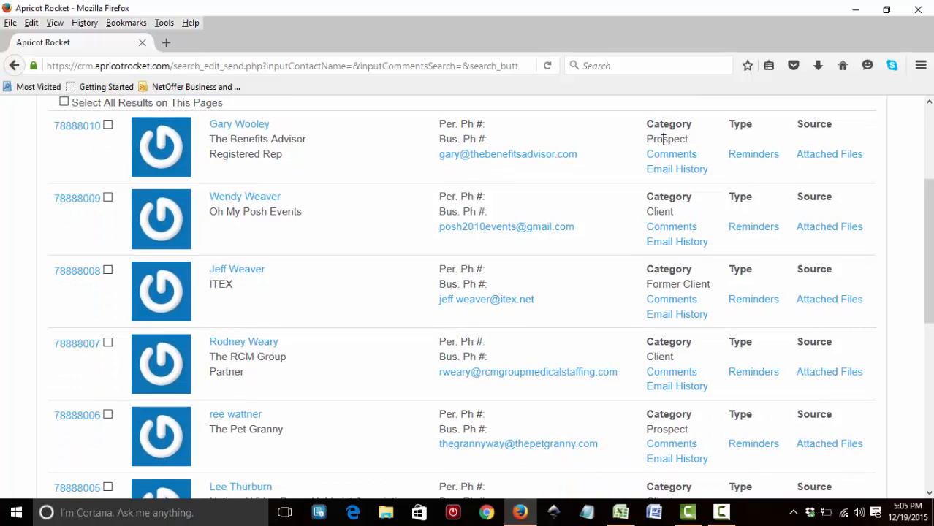
left_click(666, 213)
left_click_drag(710, 286, 639, 285)
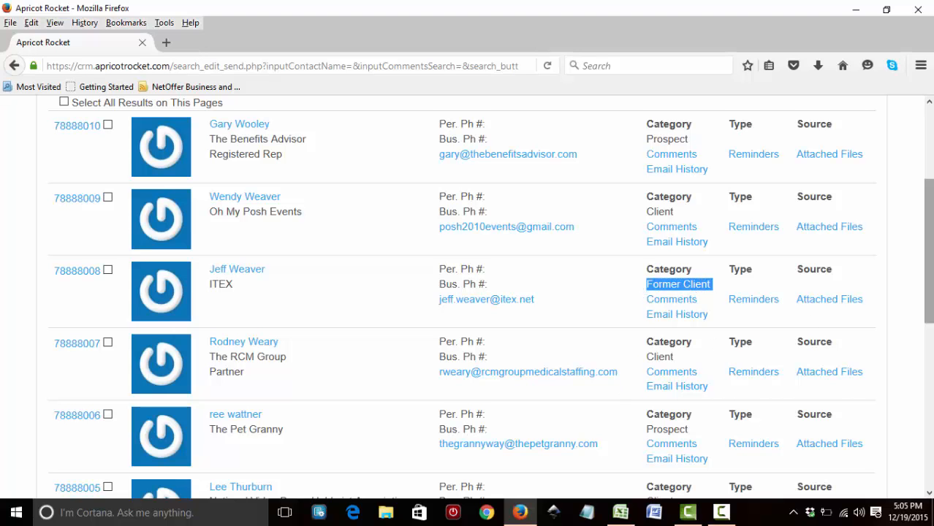
scroll(927, 249, "up", 5)
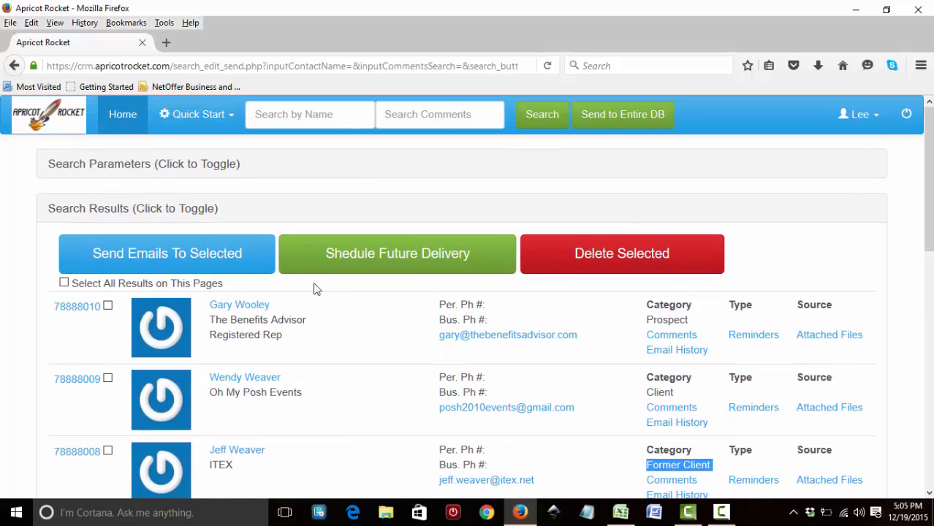
Step: Open the CRM class settings and examine the existing select options for Class A, Category
left_click(125, 120)
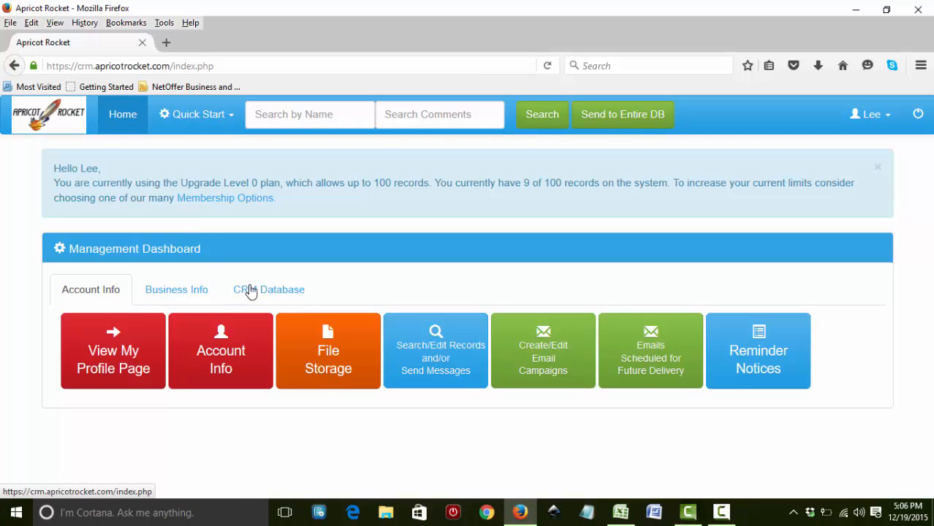
left_click(264, 291)
left_click(425, 357)
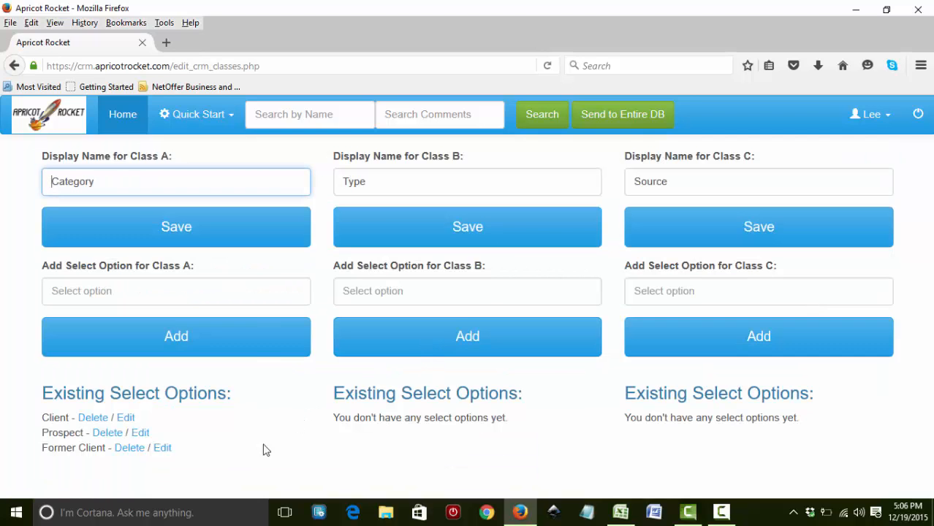
left_click_drag(109, 452, 43, 461)
left_click(217, 454)
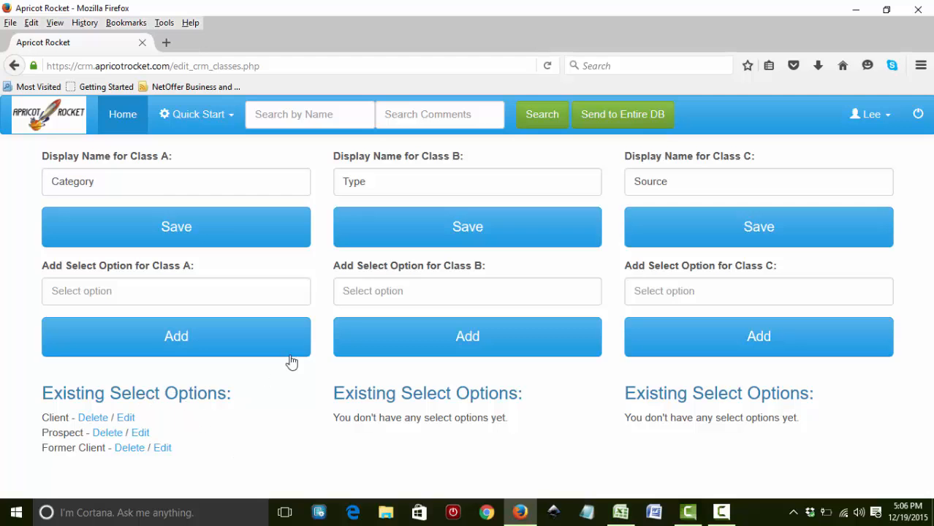
Step: List all CRM records again, select every result, and delete them
left_click(542, 117)
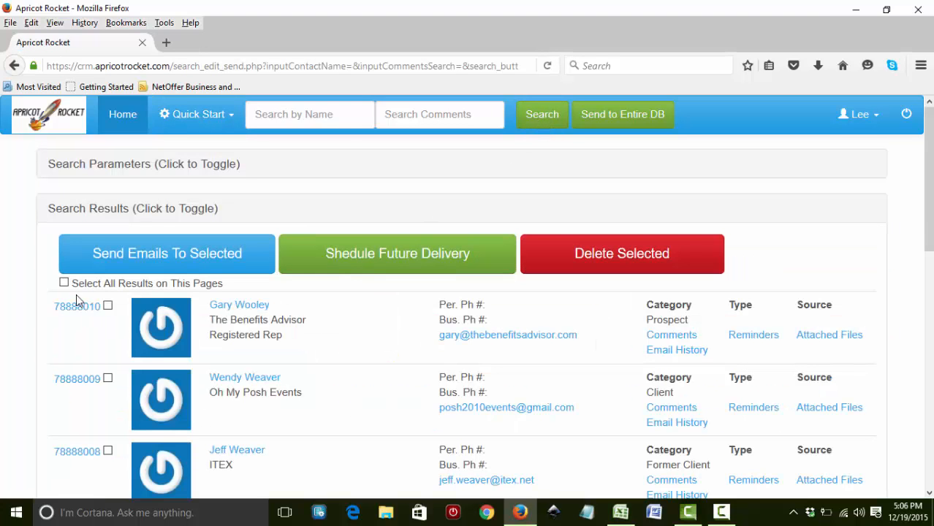
left_click(65, 285)
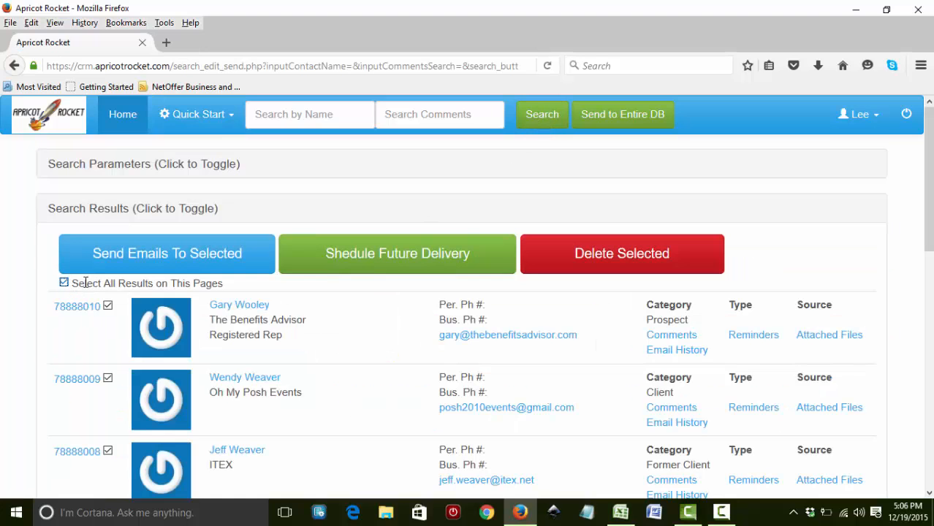
left_click(564, 267)
left_click(447, 274)
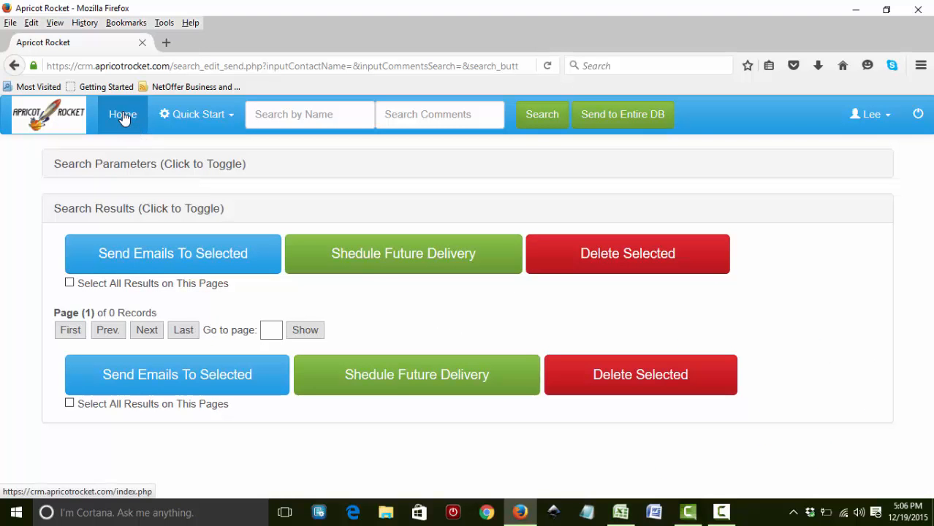
Step: Switch to the Excel spreadsheet and add the column headers Type in G1 and Source in H1
left_click(621, 511)
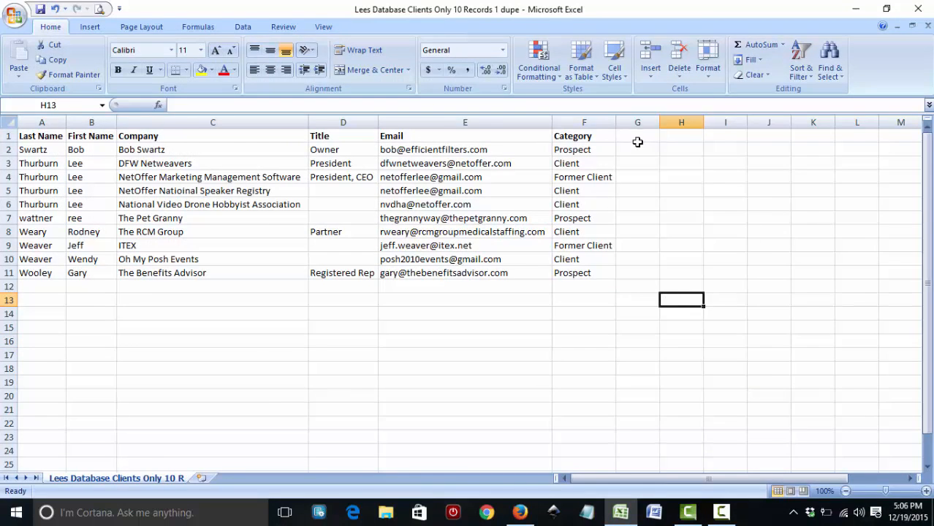
left_click(637, 139)
type("Ty")
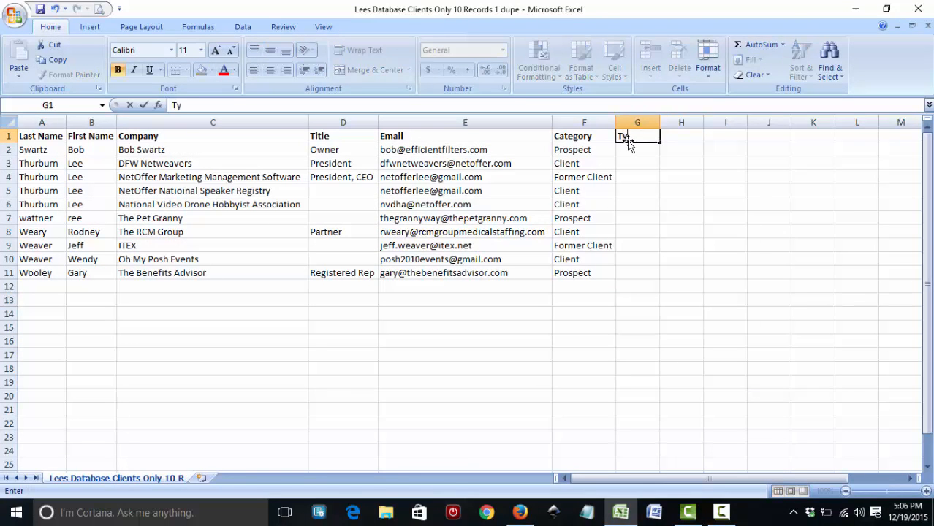
type("pe")
key("Tab")
type("Sou")
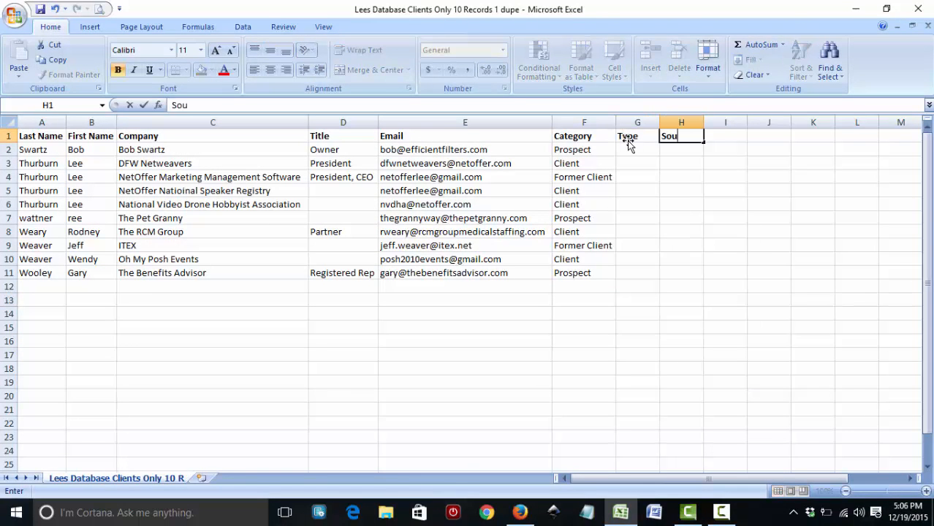
type("rce")
key("Return")
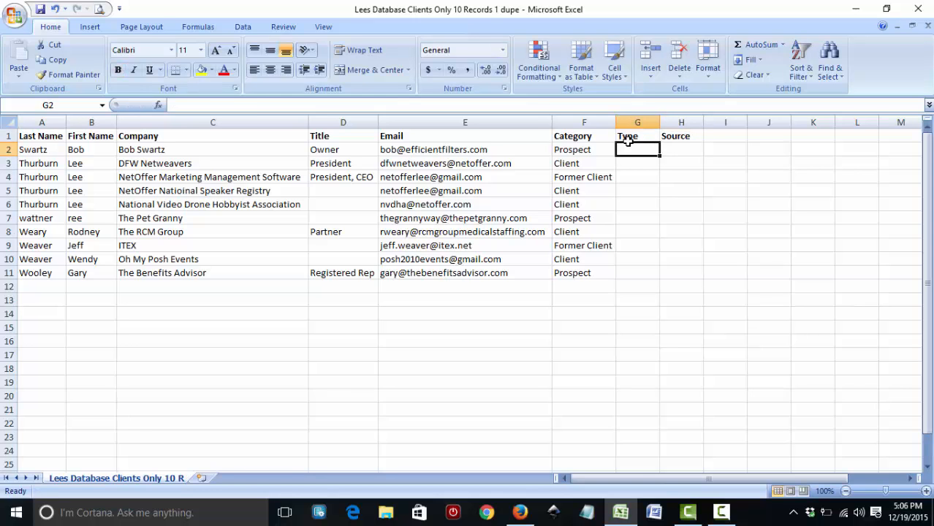
Step: Enter Business, Personal and Non Profit as the Type values in cells G2 through G4
type("Busine")
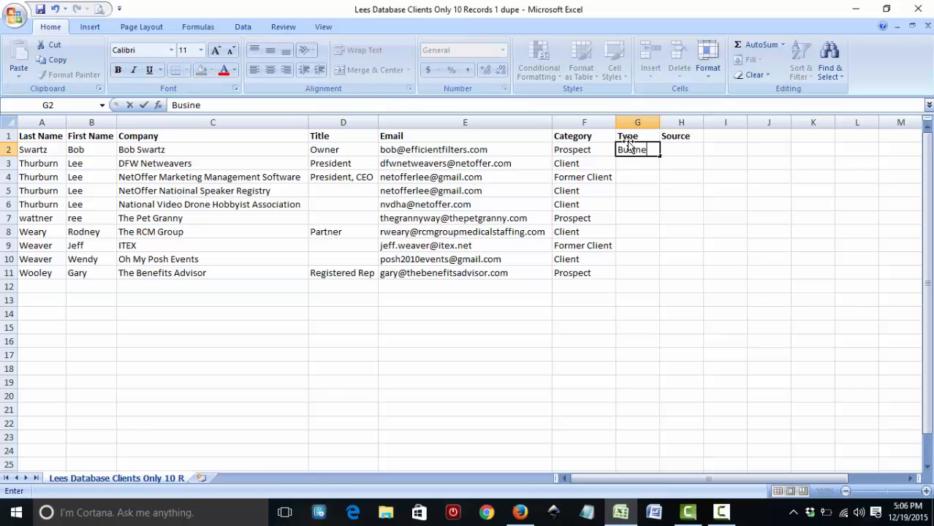
type("ss")
key("Return")
type("Persona")
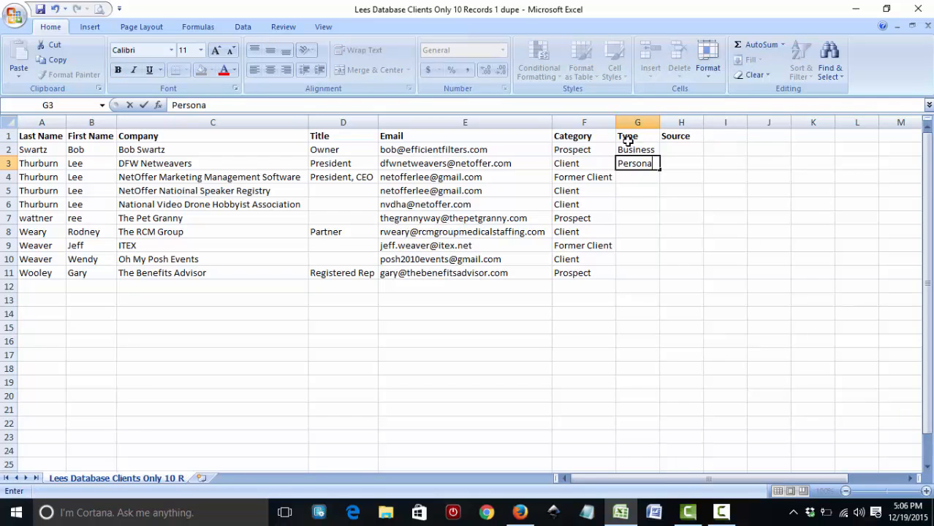
type("l")
key("Return")
type("Non")
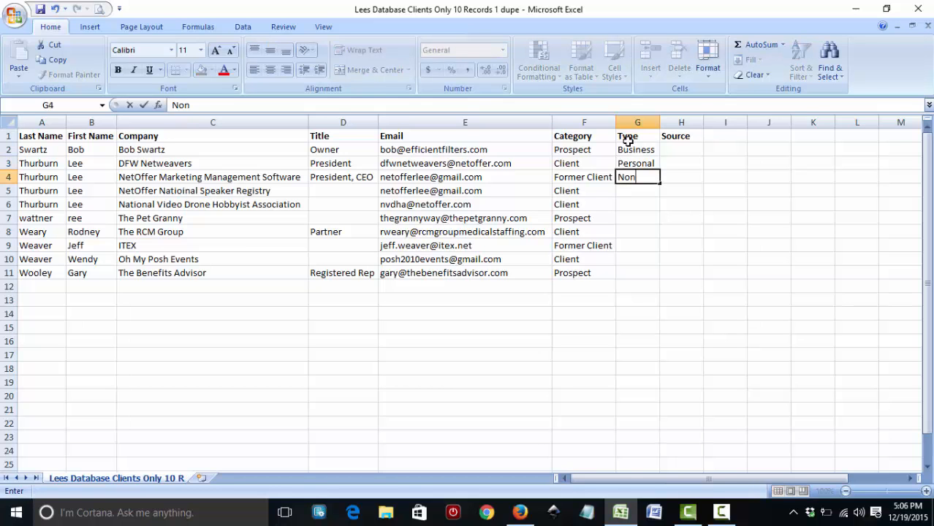
type(" Profit")
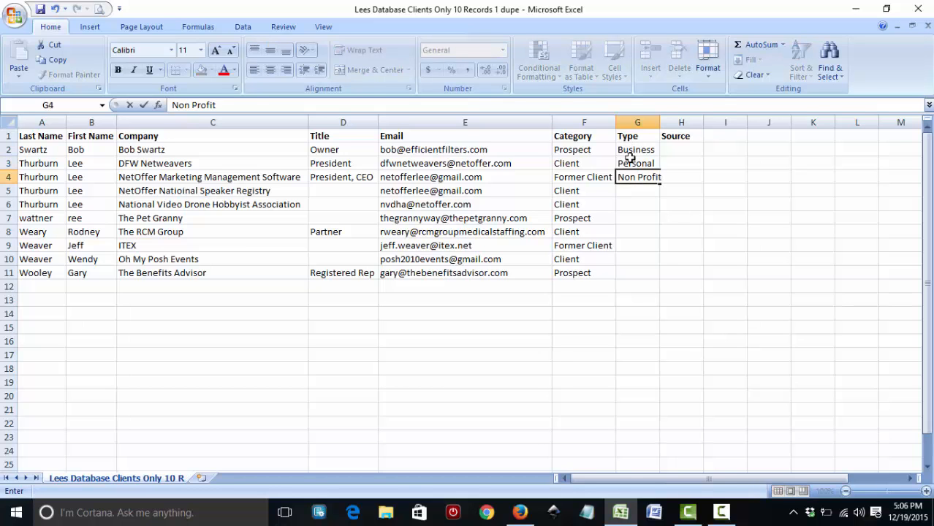
left_click(700, 231)
Step: Copy the Non Profit value from G4 into cells G8 and G9
left_click(647, 177)
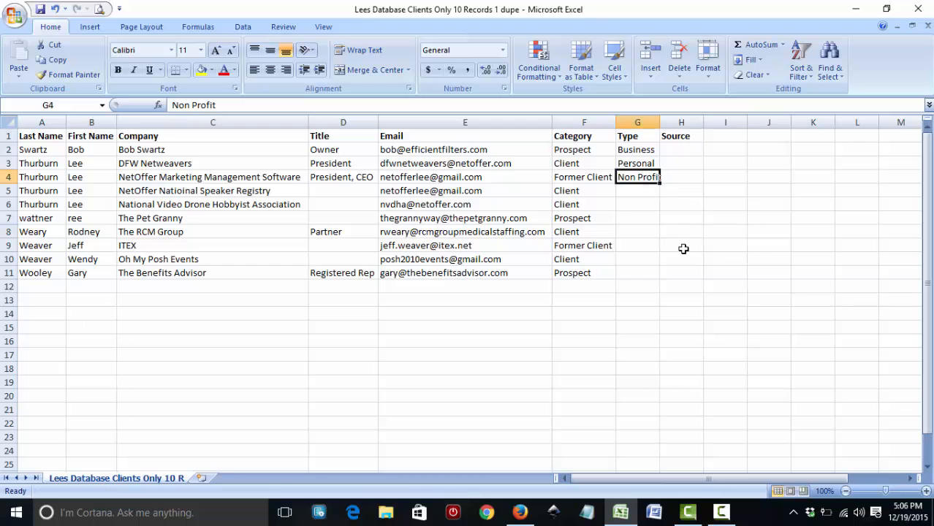
key("ctrl+c")
left_click(648, 231)
key("ctrl+v")
left_click(650, 246)
key("ctrl+v")
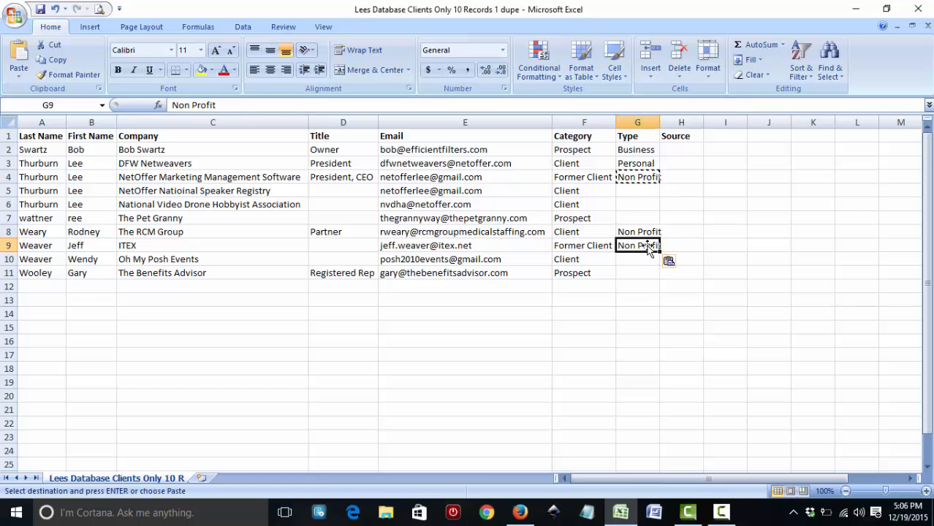
Step: Copy the Personal value from G3 into cells G5 and G11
left_click(643, 162)
key("ctrl+c")
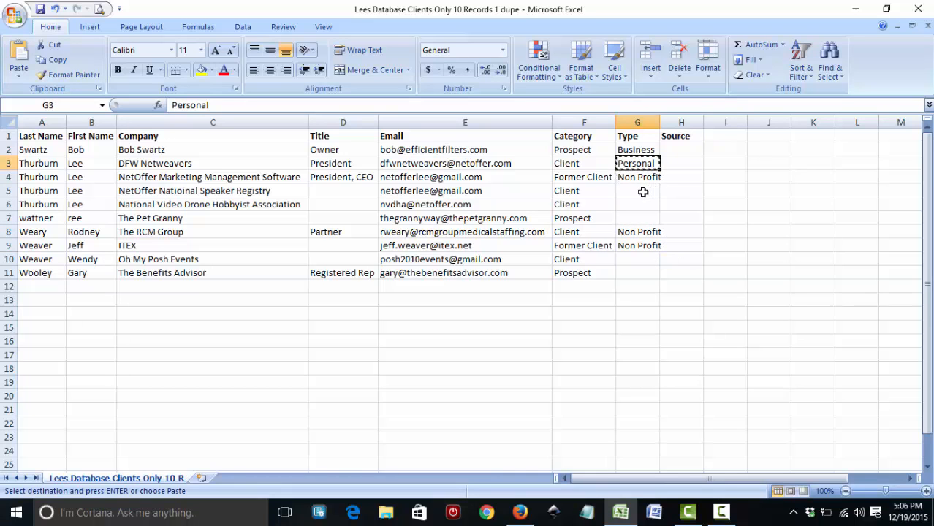
left_click(643, 191)
key("ctrl+v")
left_click(636, 271)
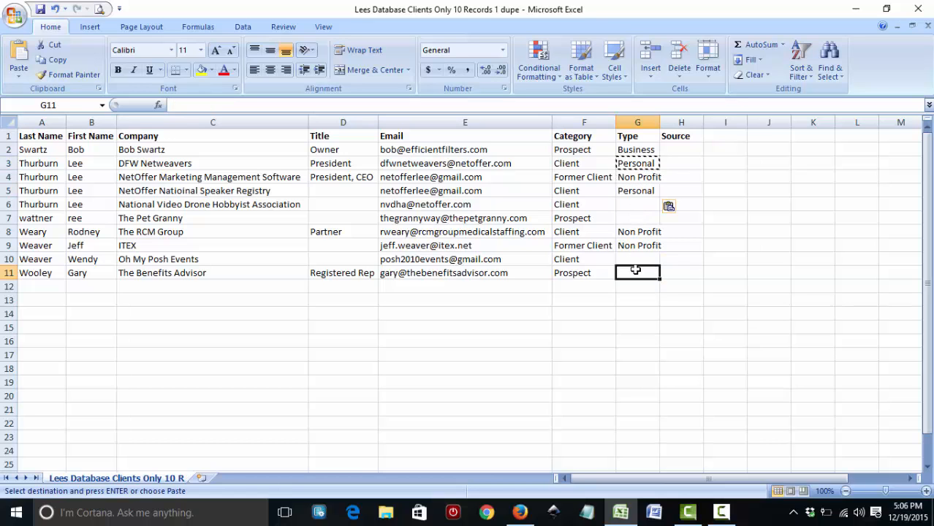
key("ctrl+v")
Step: Copy the Business value from G2 into the remaining empty Type cells G6, G7 and G10
left_click(640, 149)
key("ctrl+c")
left_click(637, 201)
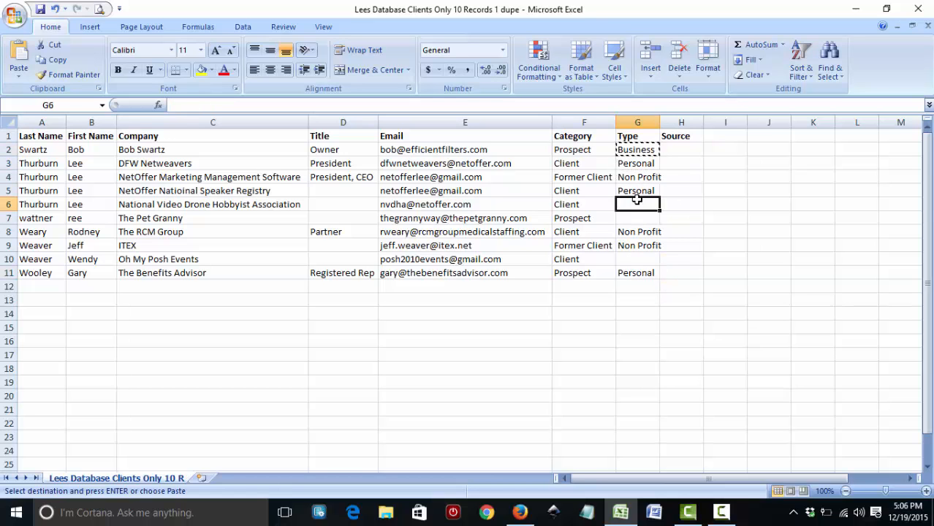
key("ctrl+v")
left_click(637, 217)
key("ctrl+v")
left_click(637, 260)
key("ctrl+v")
left_click(679, 337)
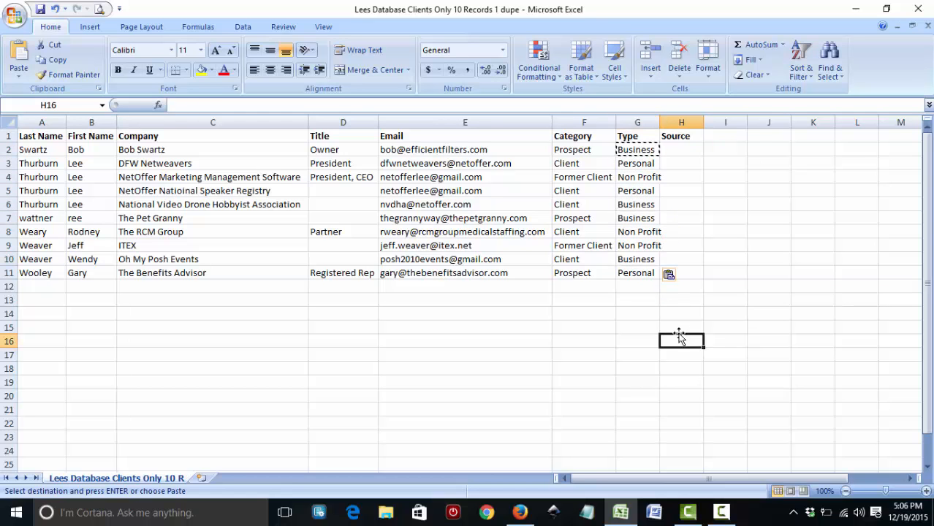
left_click(700, 192)
left_click(687, 122)
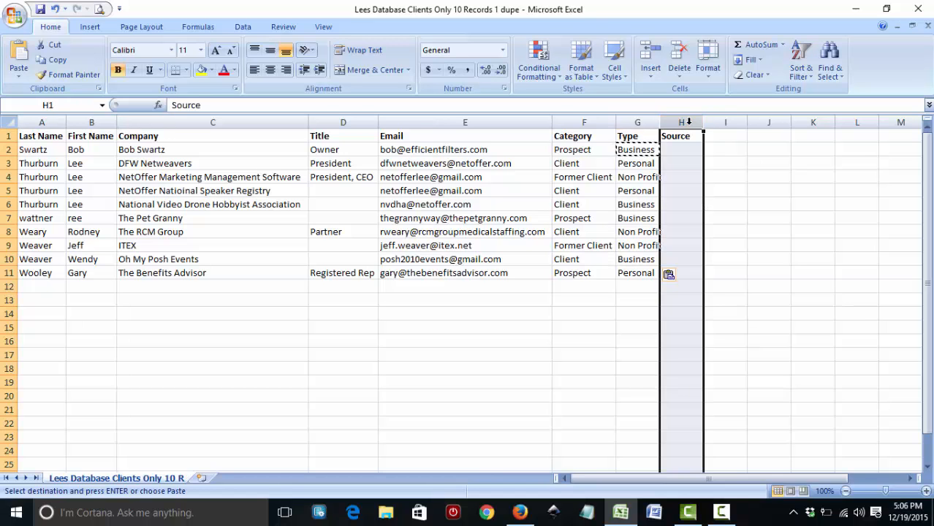
key("Escape")
Step: Enter Direct Mail in H2 and Networking in H3, filling Networking down the Source column through H10
left_click(677, 151)
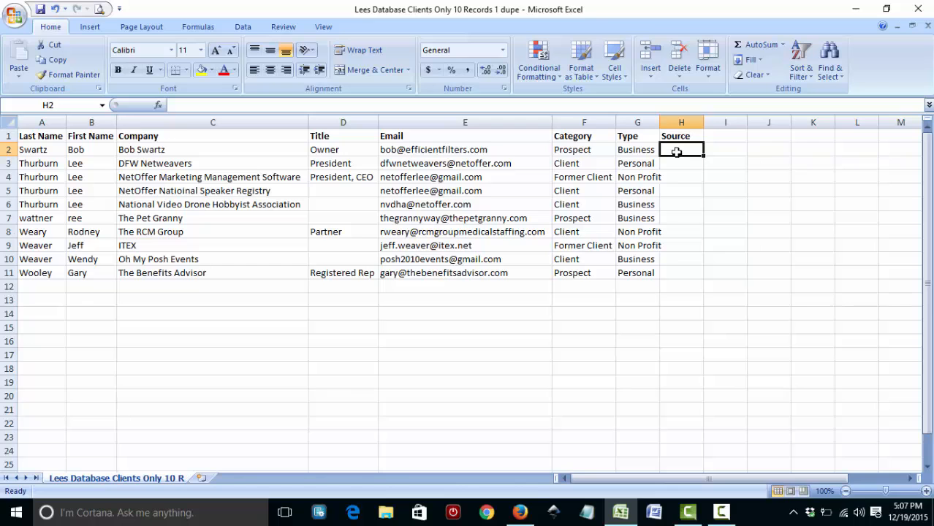
type("Direct Mail")
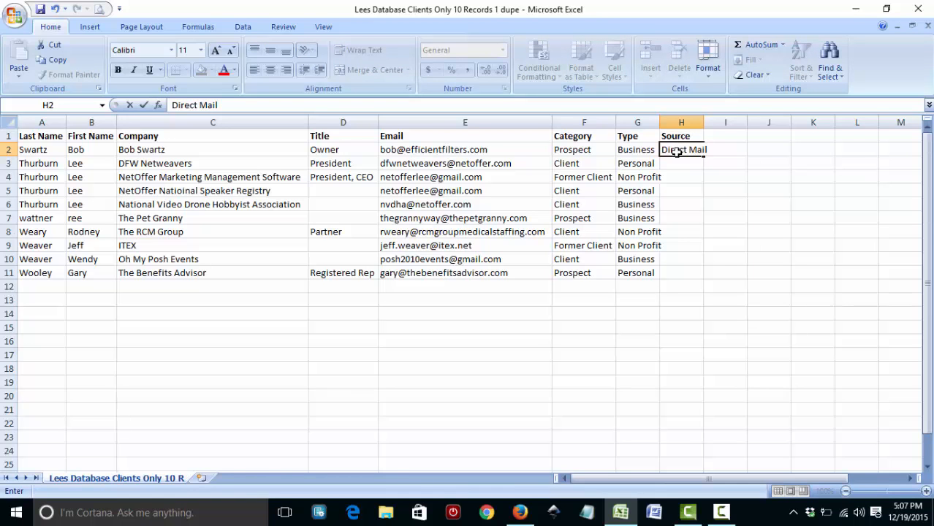
key("Return")
type("Networkin")
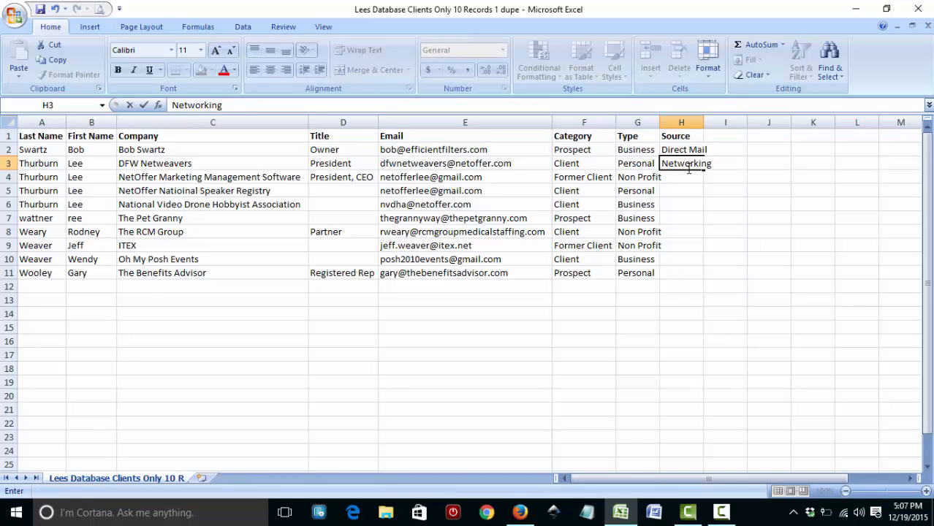
type("g")
key("Return")
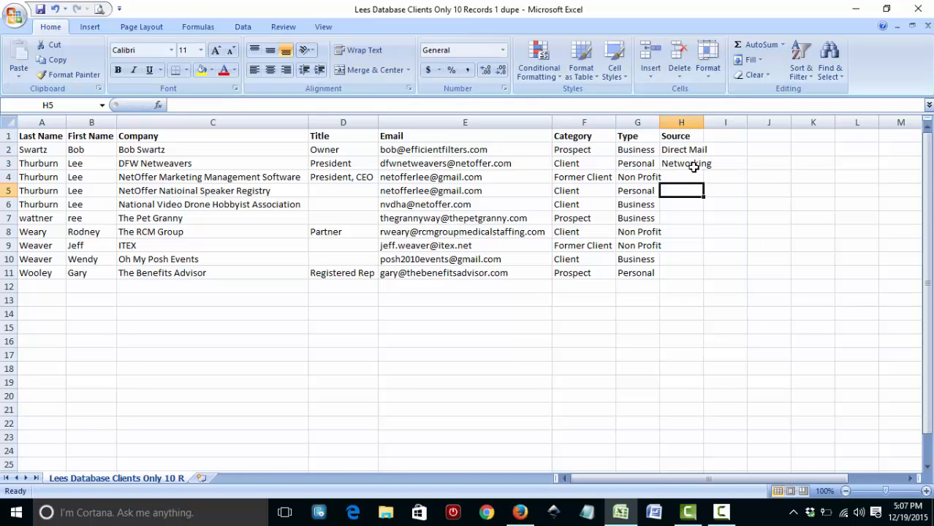
left_click(699, 164)
left_click_drag(706, 169, 705, 265)
Step: Copy the Direct Mail value from H2 into the Source cells H5, H11 and H8
left_click(683, 150)
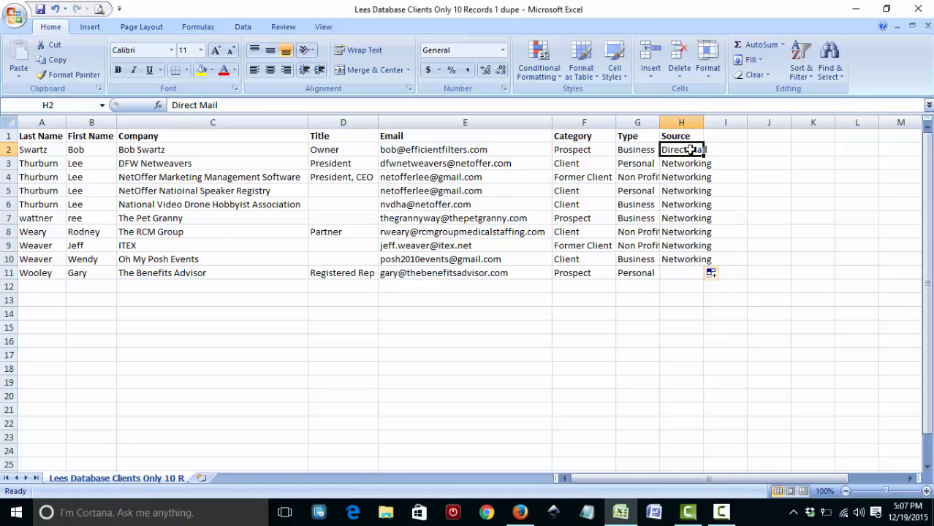
key("ctrl+c")
left_click(681, 189)
key("ctrl+v")
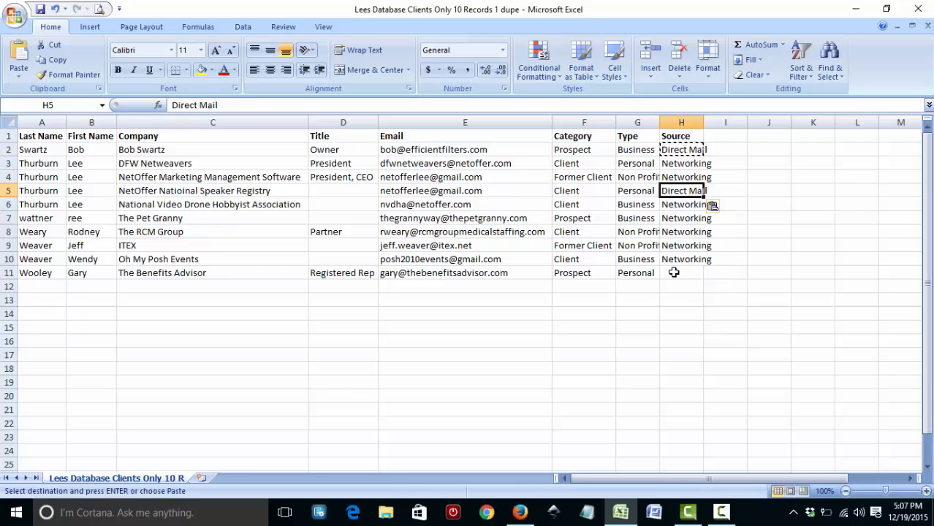
left_click(672, 271)
key("ctrl+v")
left_click(684, 232)
key("ctrl+v")
left_click(764, 328)
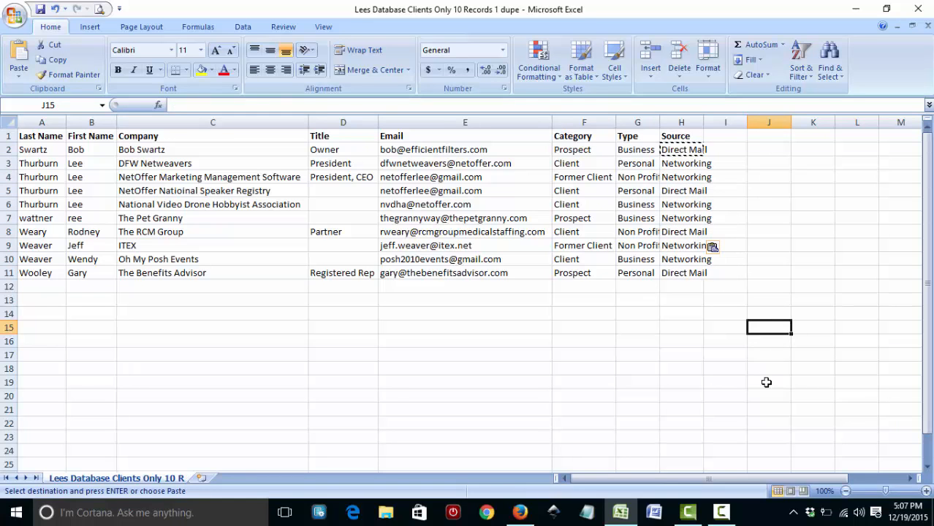
key("Escape")
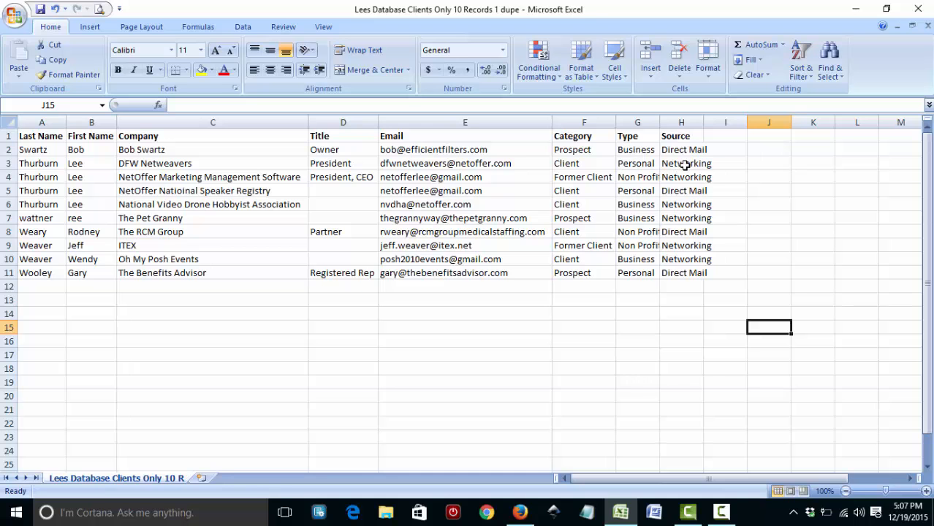
Step: Save the spreadsheet, keeping the CSV format, and switch back to Apricot Rocket in Firefox
left_click(40, 9)
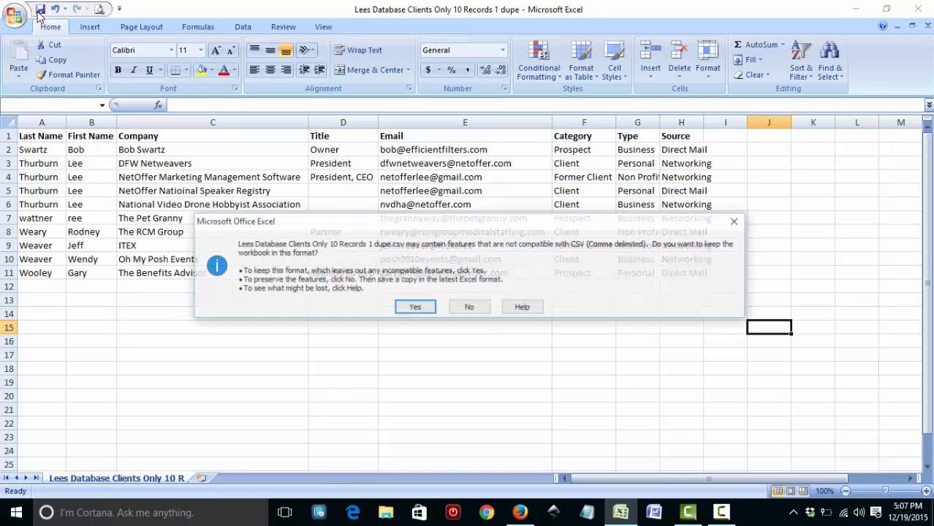
left_click(409, 307)
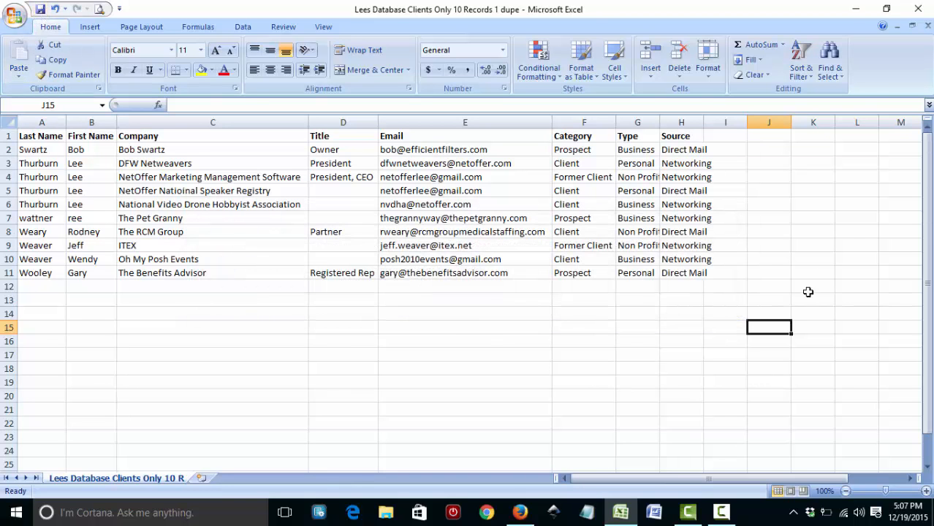
left_click(855, 9)
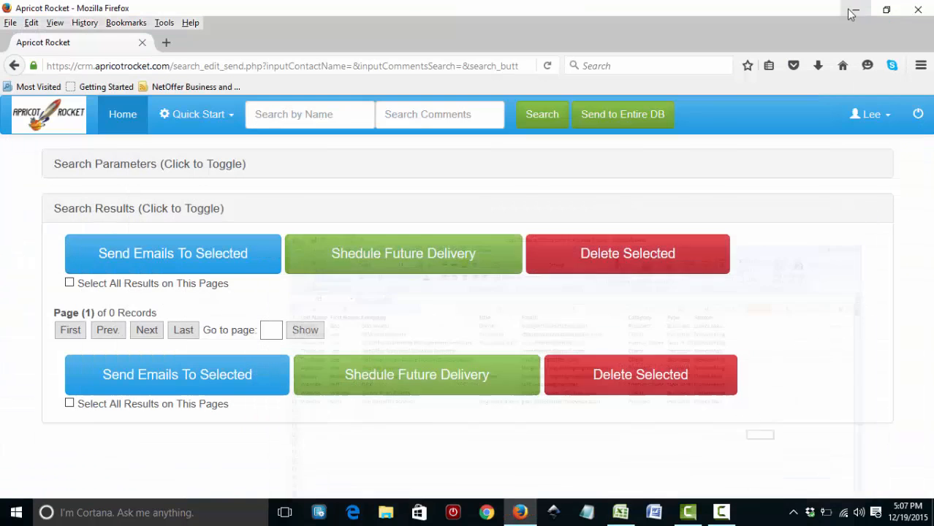
Step: Open the CRM spreadsheet import and upload the file Lees Database Clients Only 10 Records 1 dupe.csv
left_click(121, 117)
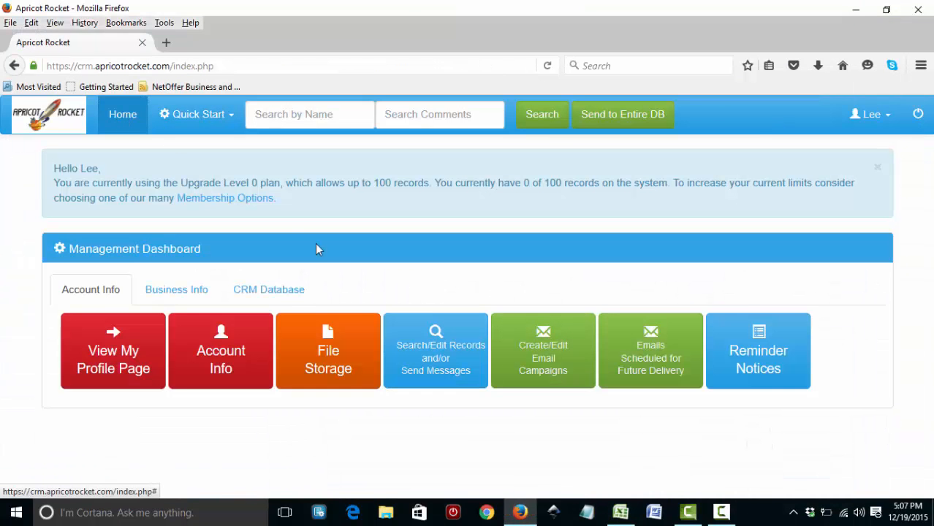
left_click(267, 299)
left_click(323, 358)
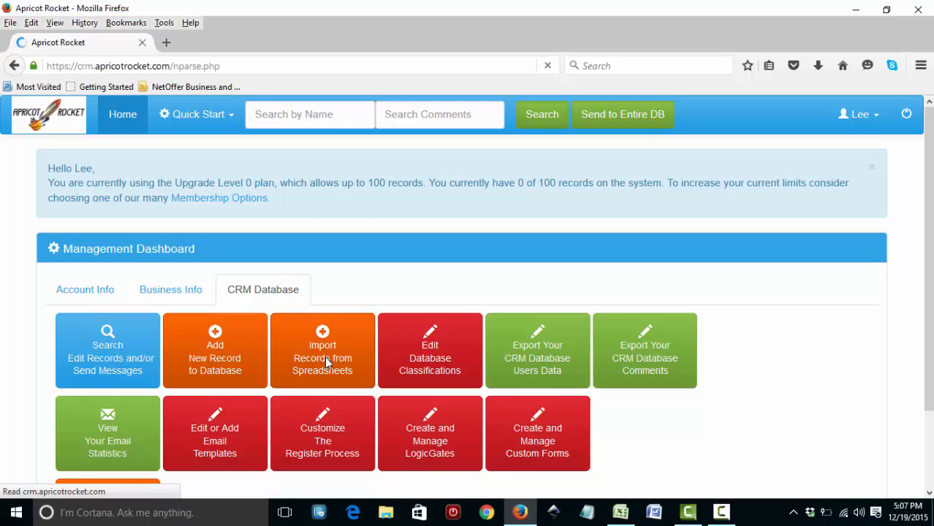
left_click(69, 227)
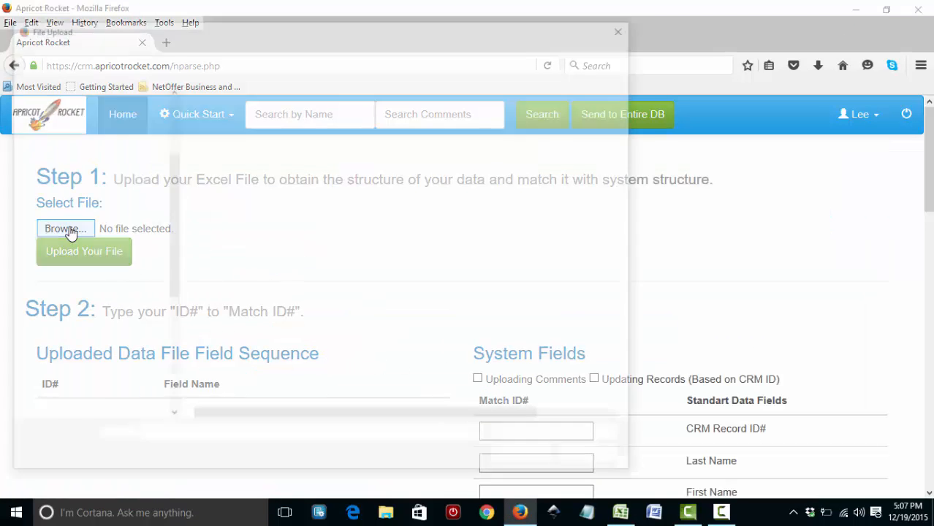
double_click(279, 113)
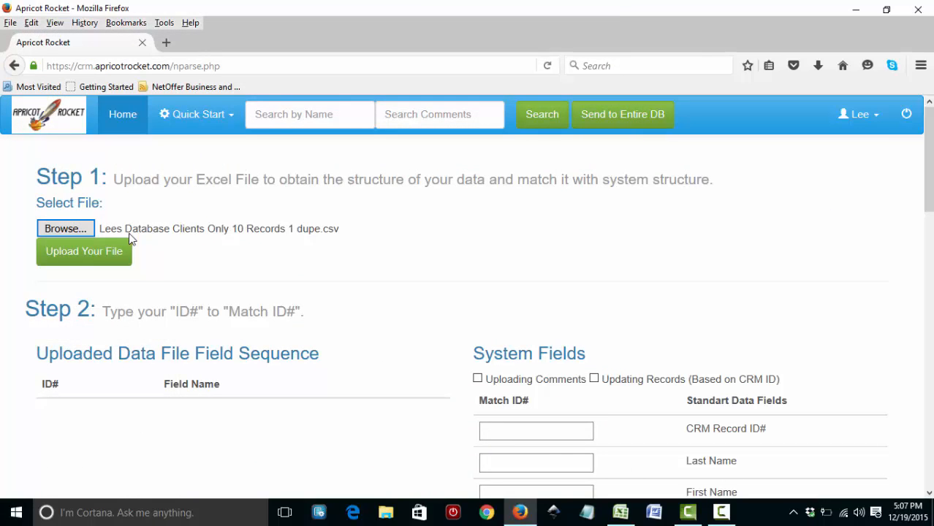
left_click(84, 252)
Step: Set the import match IDs to 0 for Last Name and 1 for First Name
scroll(512, 328, "down", 3)
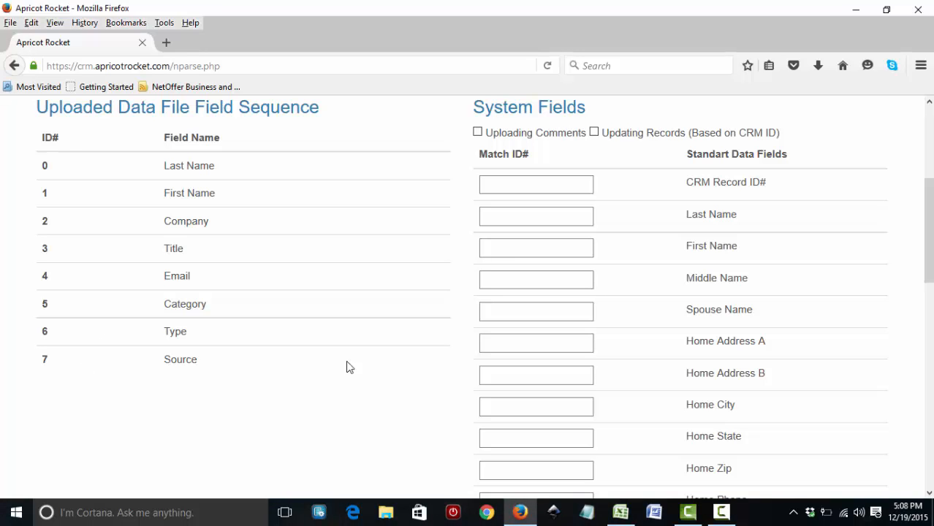
left_click(540, 217)
type("0")
left_click(550, 248)
type("1")
left_click(635, 291)
Step: Set the import match IDs to 2 for Company Name, 3 for Company Contact Title and 4 for Personal Email
scroll(648, 373, "down", 5)
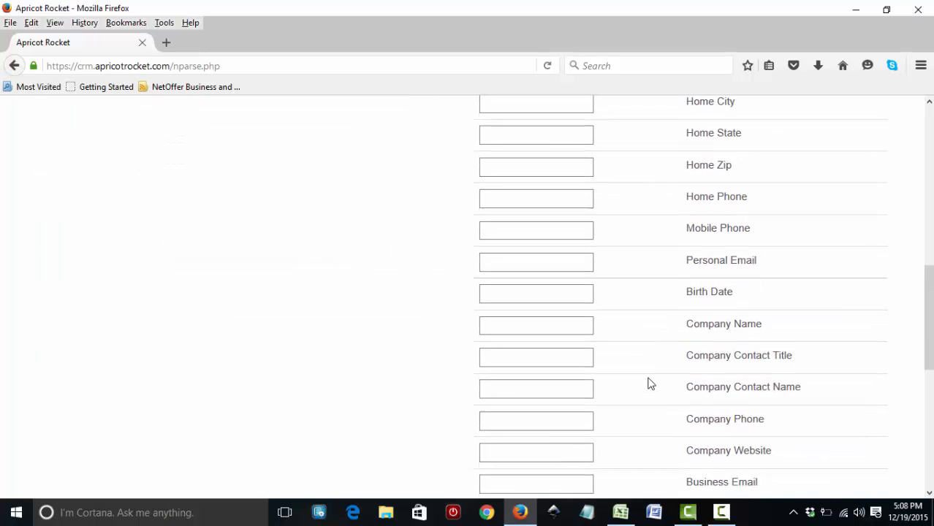
type("2")
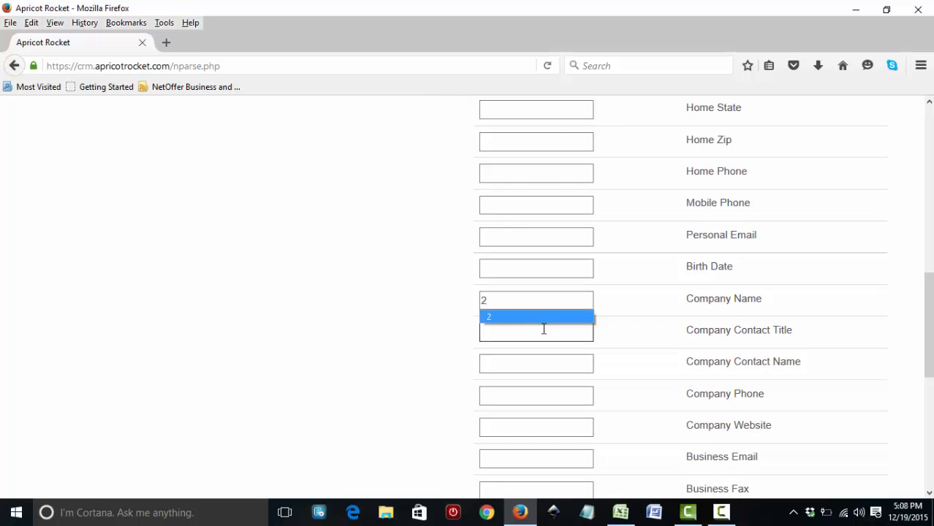
left_click(544, 330)
type("3")
left_click(550, 238)
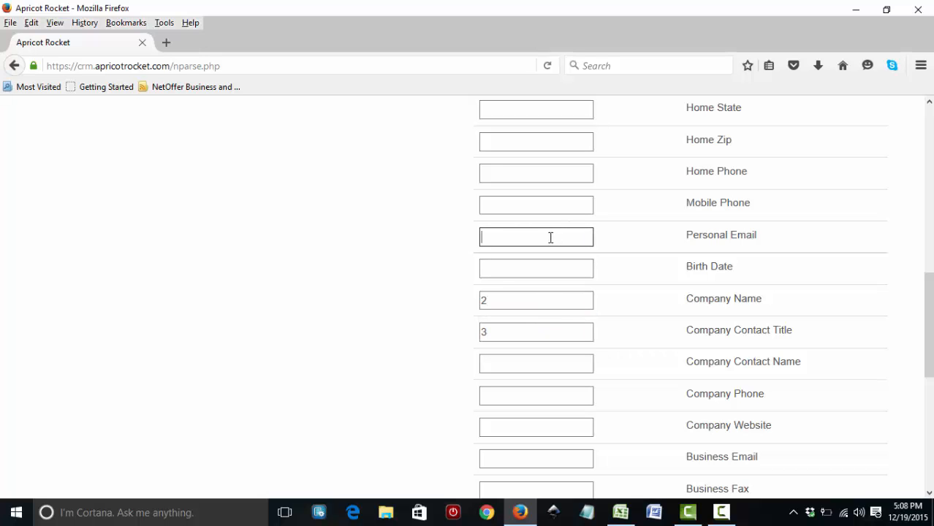
type("4")
Step: Match CRM Class Category to ID 5, Type to 6 and Source to 7, and import the file
scroll(673, 286, "down", 6)
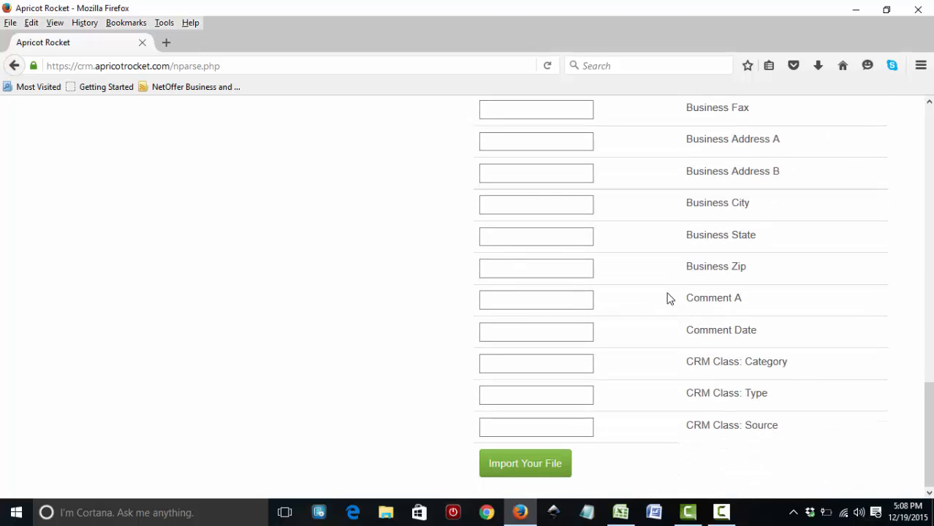
left_click(537, 361)
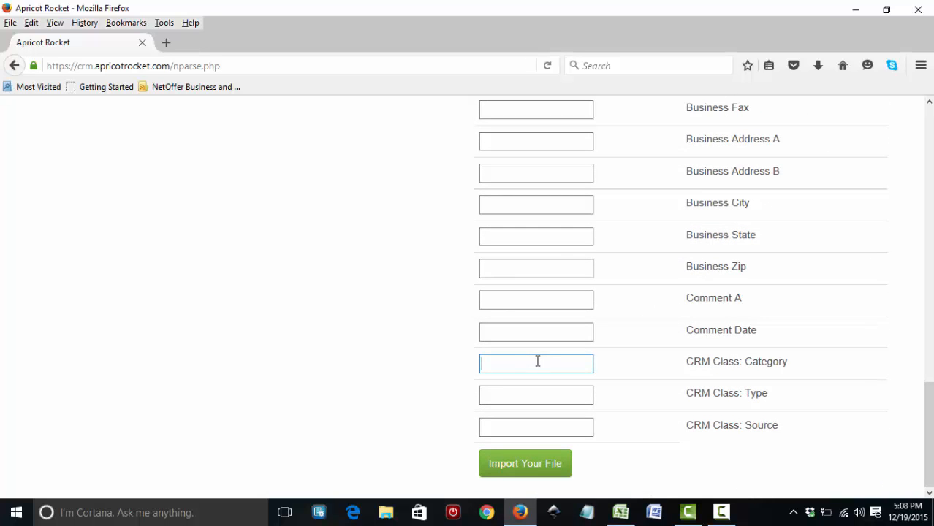
type("5")
left_click(542, 398)
type("6")
left_click(539, 426)
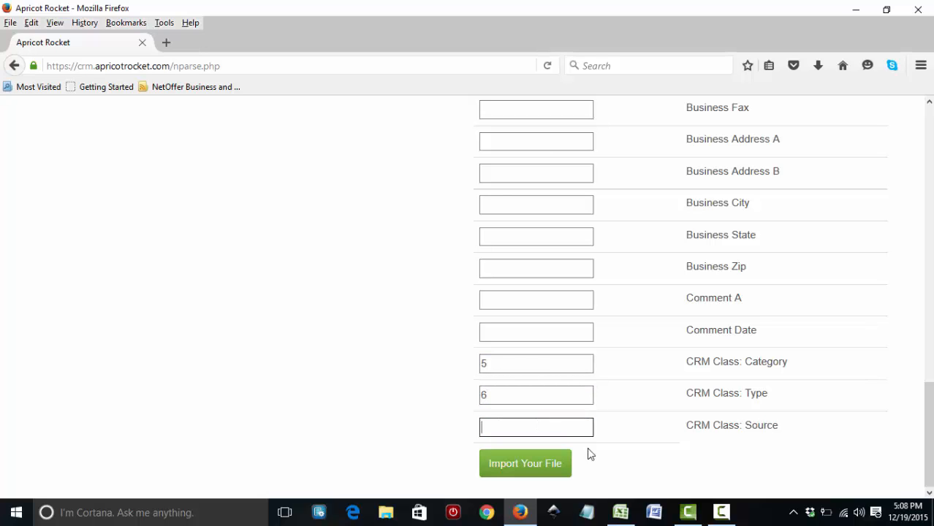
type("7")
left_click(537, 466)
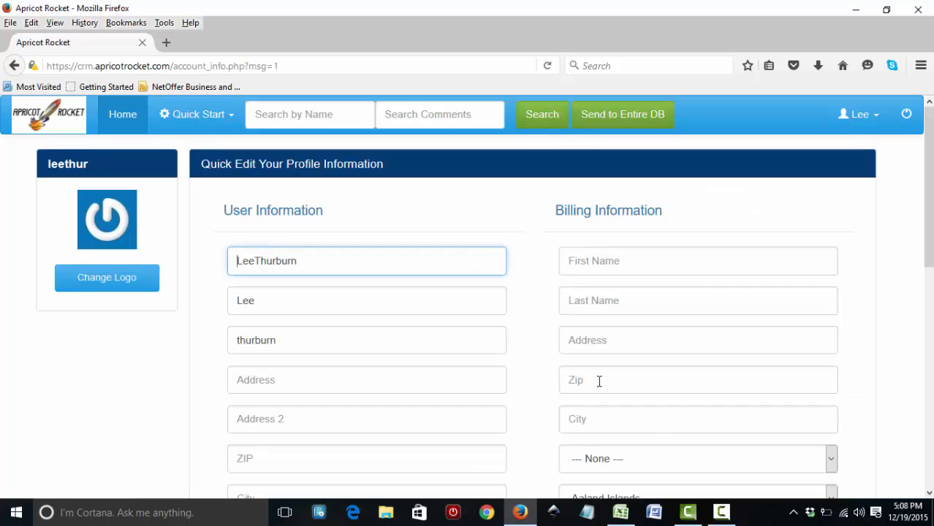
Step: List all database records and review the Category, Type and Source of each imported contact
left_click(541, 117)
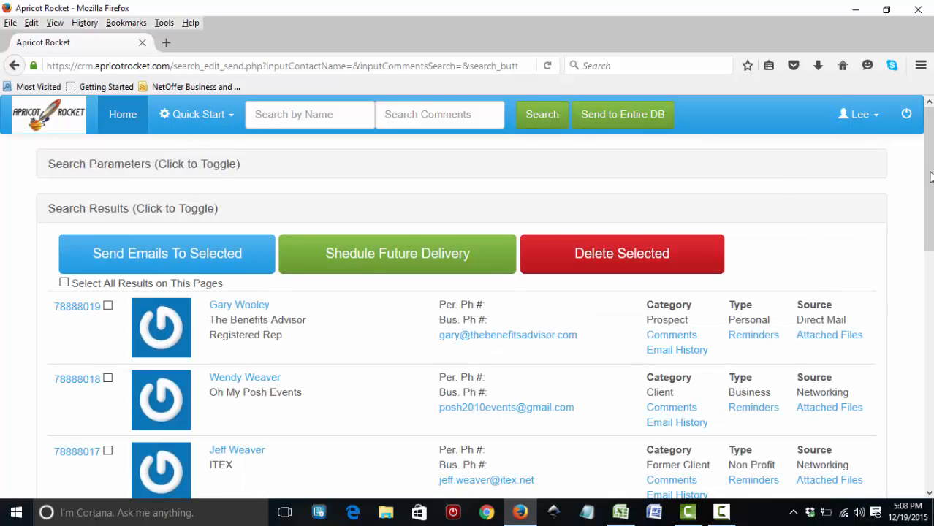
left_click_drag(930, 177, 928, 243)
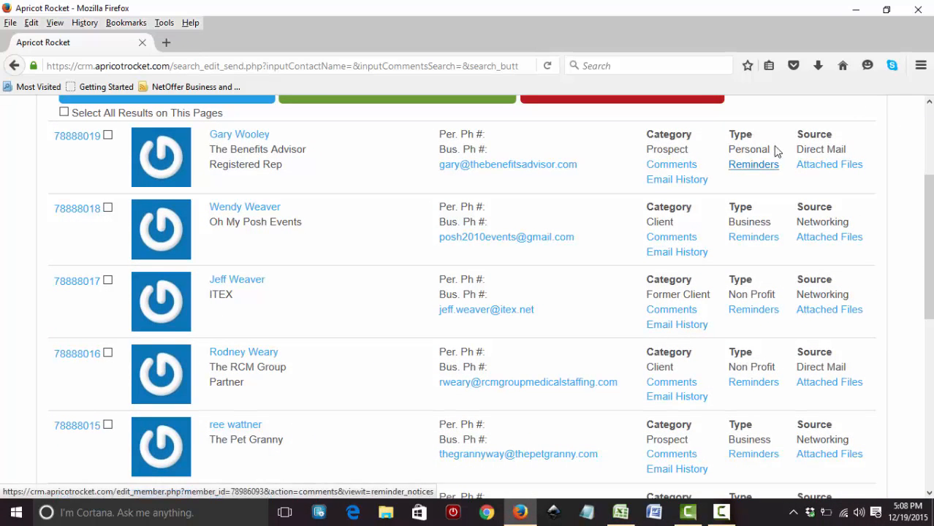
left_click_drag(928, 241, 928, 176)
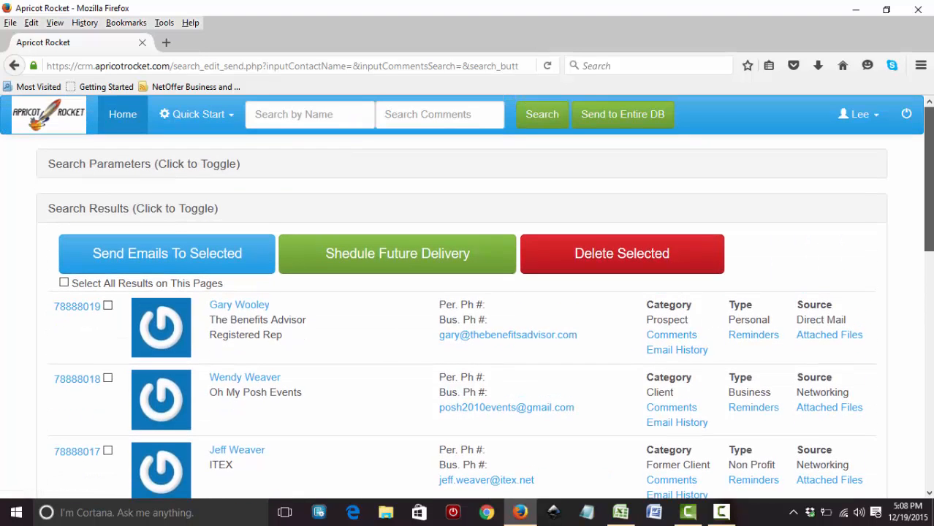
Step: Open the database classifications editor and review the select options for Category, Type and Source
left_click(126, 115)
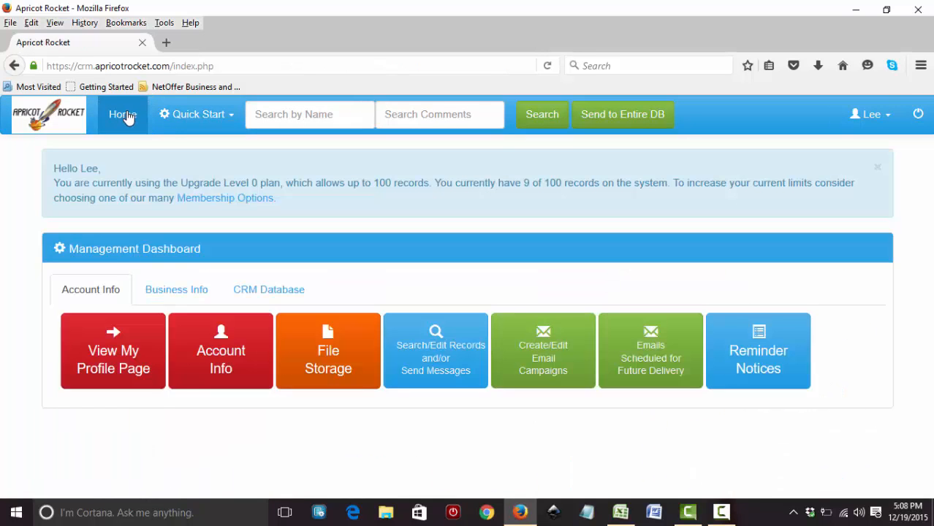
left_click(252, 292)
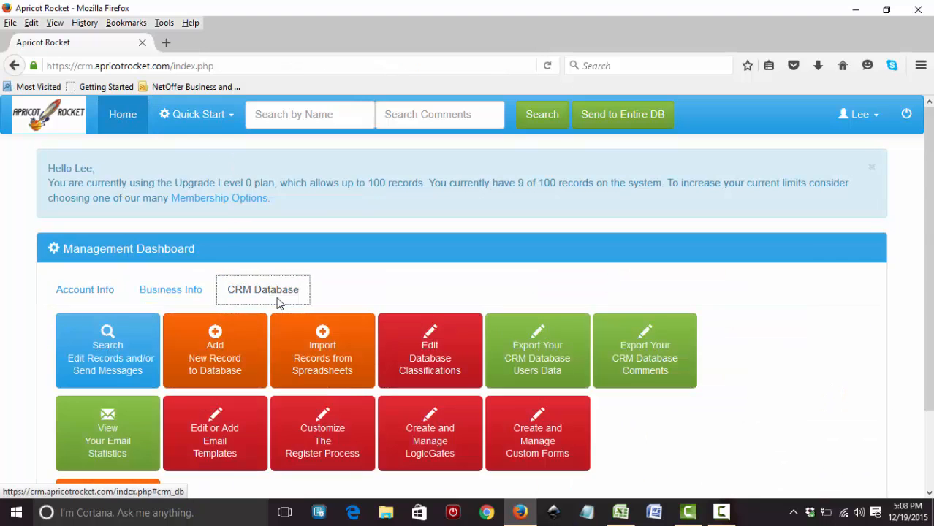
left_click(420, 369)
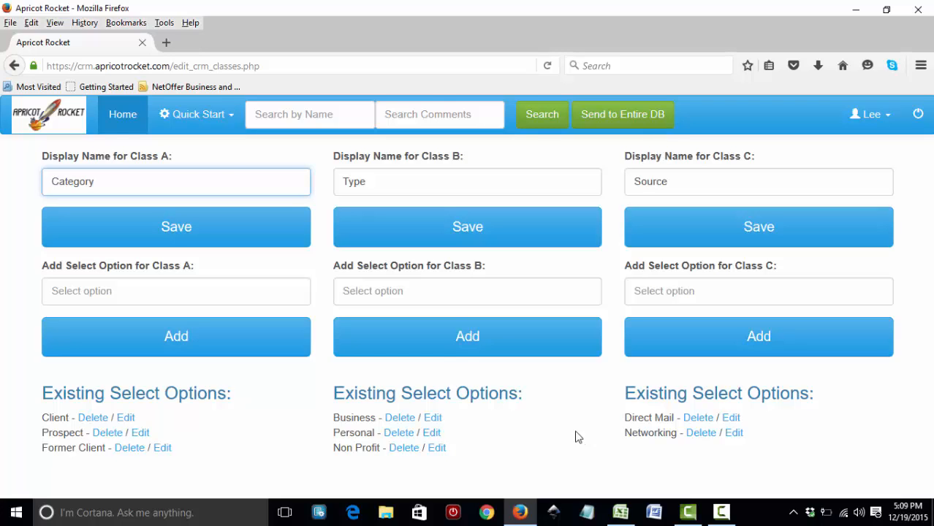
Step: Open the record search and search for members with Category Former Client and Type Business
left_click(132, 122)
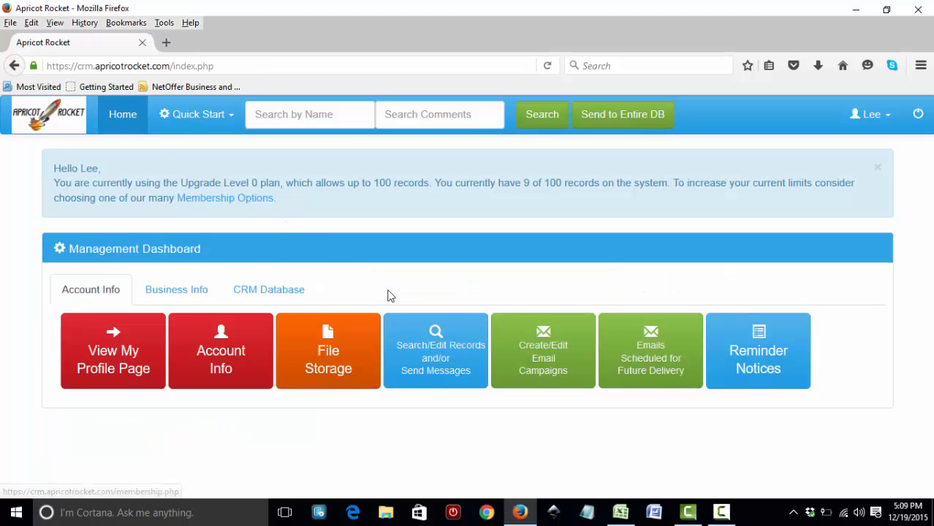
left_click(439, 365)
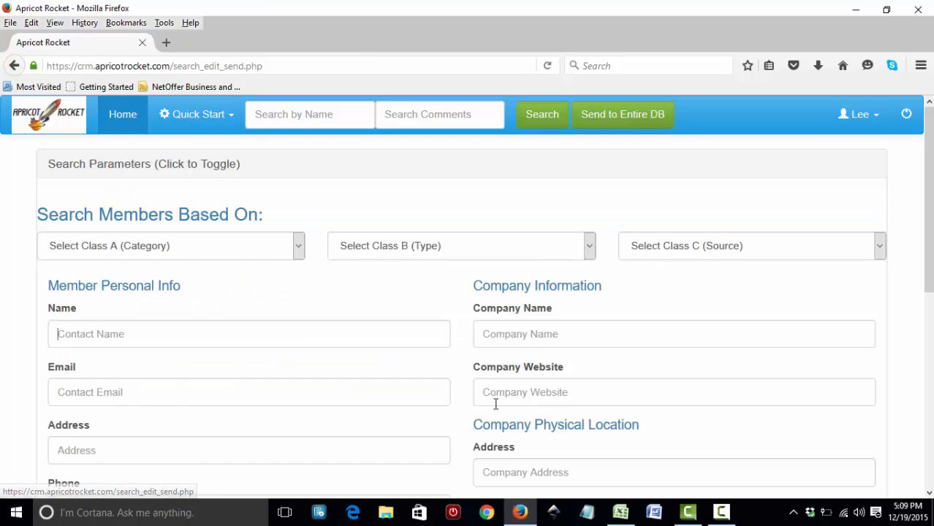
left_click(412, 347)
left_click(298, 248)
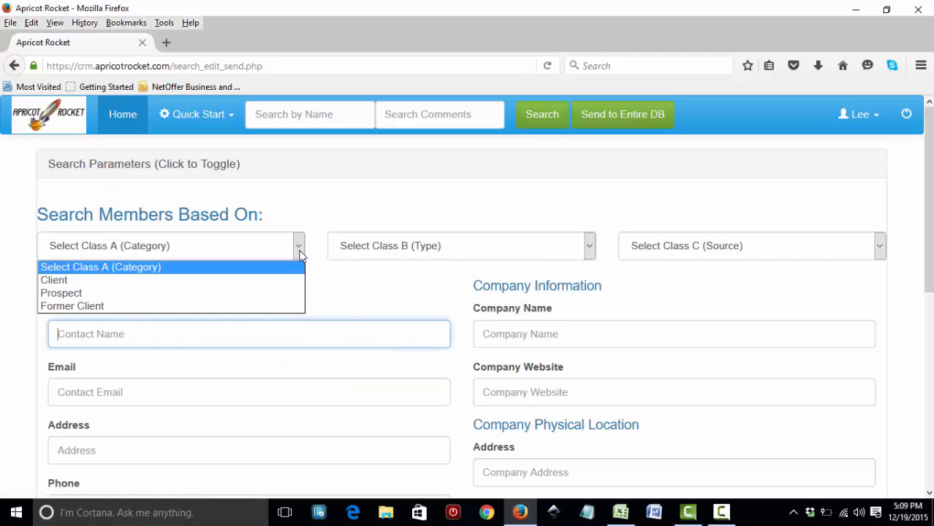
left_click(152, 306)
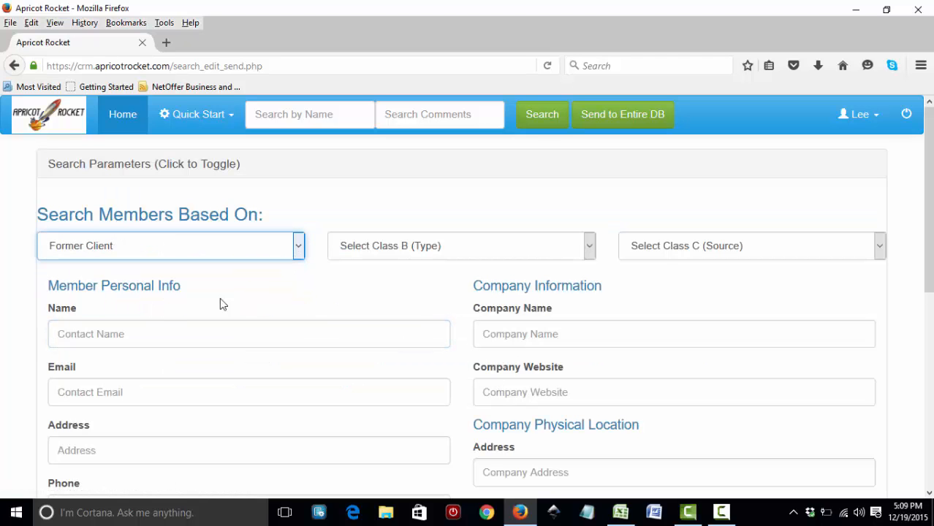
left_click(428, 246)
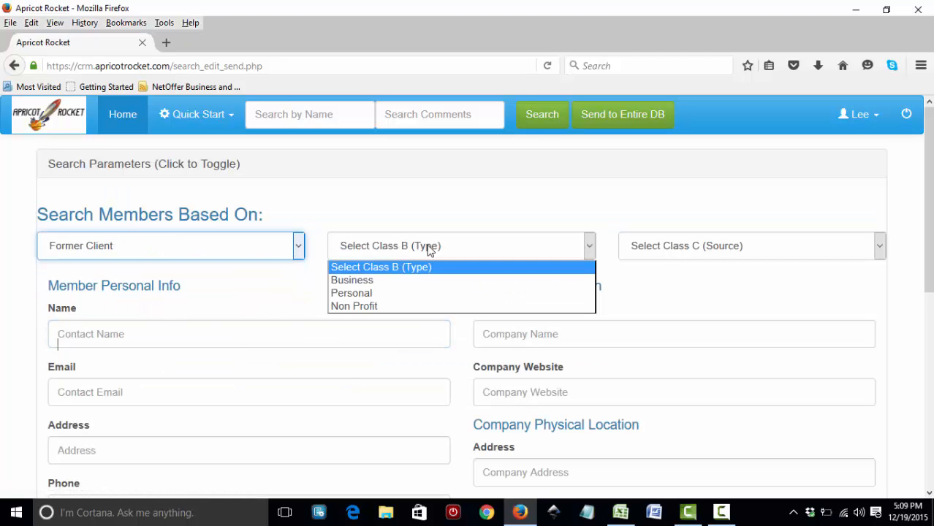
left_click(411, 286)
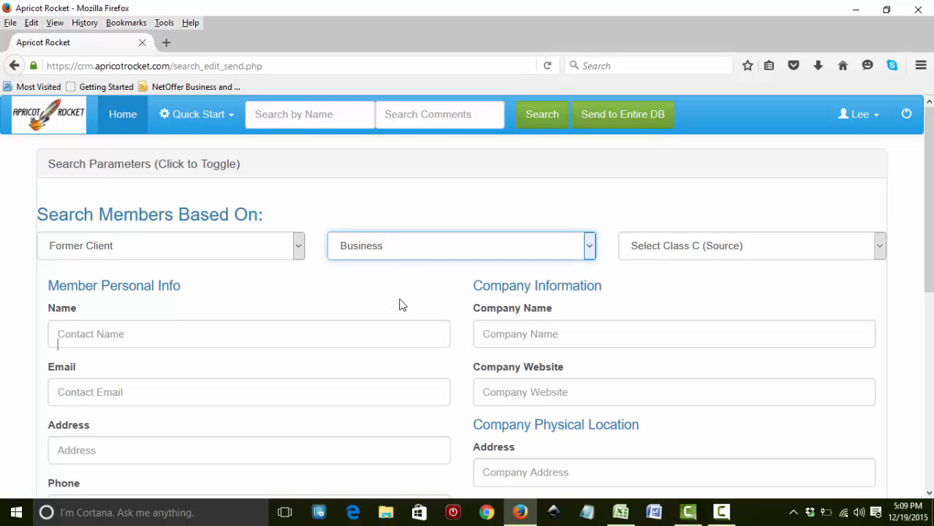
scroll(405, 314, "down", 5)
left_click(464, 468)
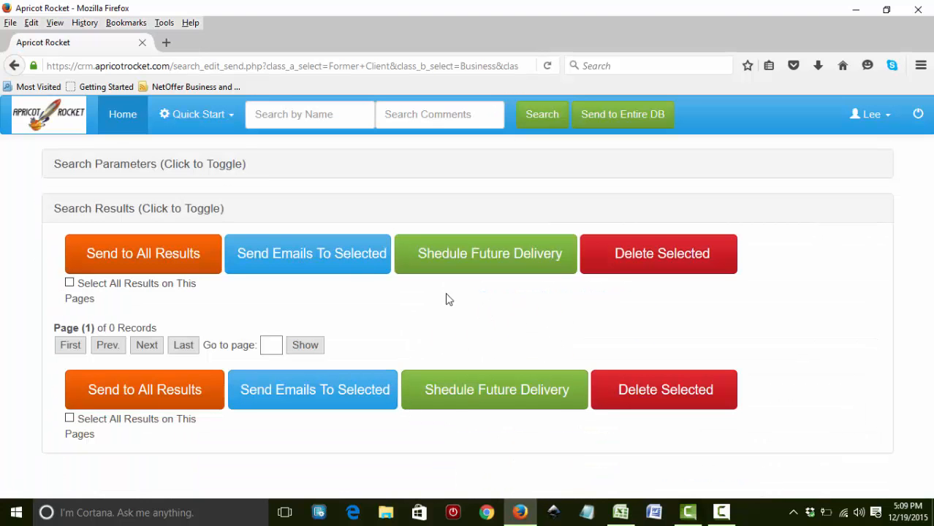
Step: Search the members again with Category Client and Type Business, and review the classifications of the matching records
left_click(167, 168)
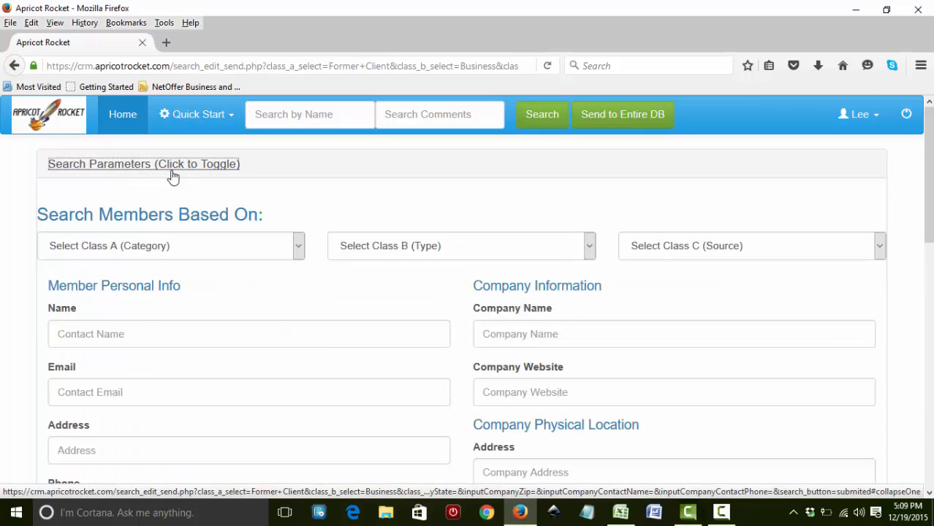
left_click(158, 247)
left_click(122, 281)
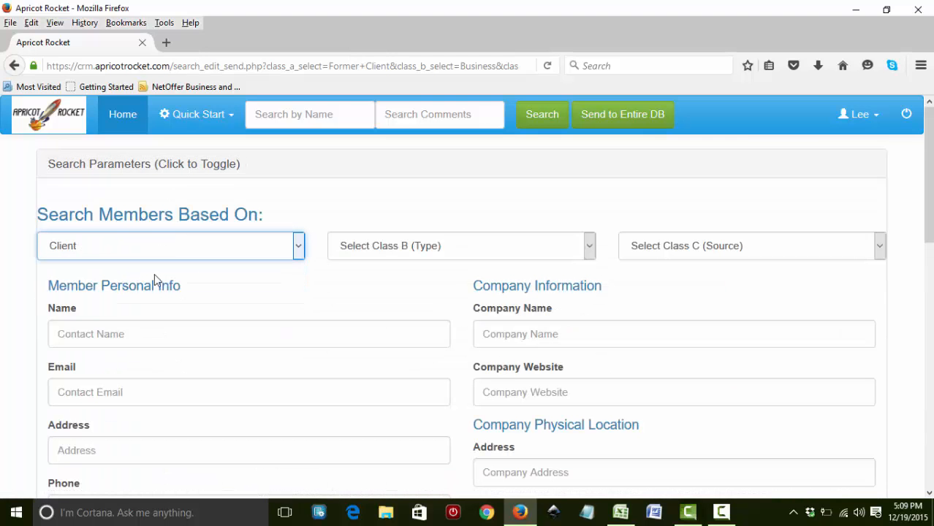
left_click(373, 251)
left_click(376, 281)
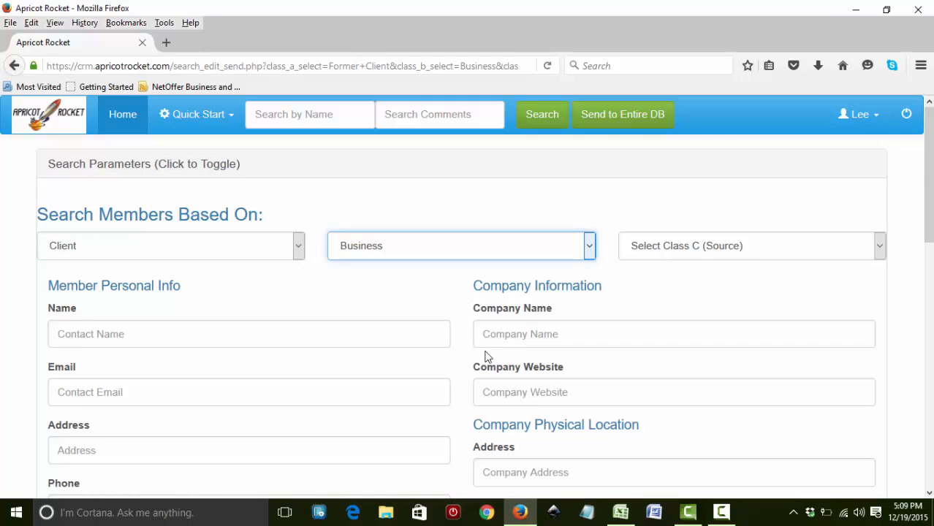
scroll(484, 355, "down", 8)
left_click(457, 348)
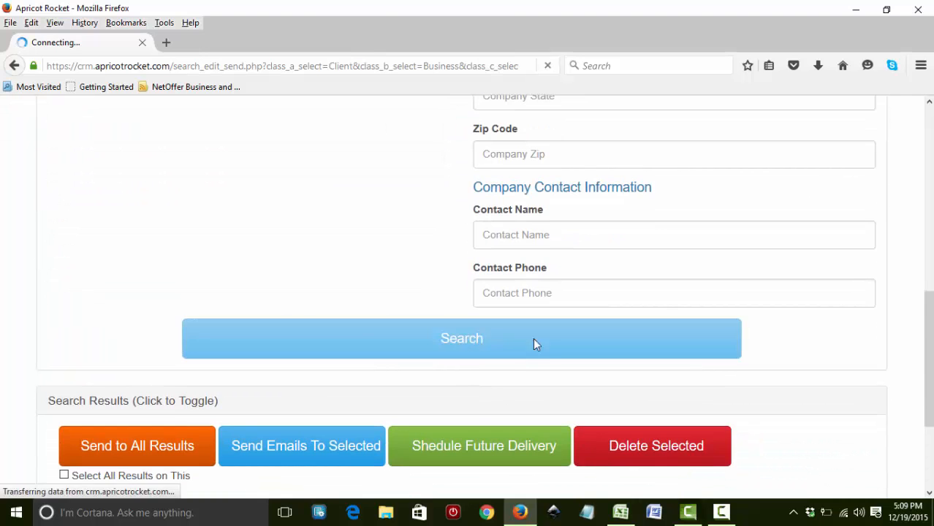
scroll(456, 395, "down", 3)
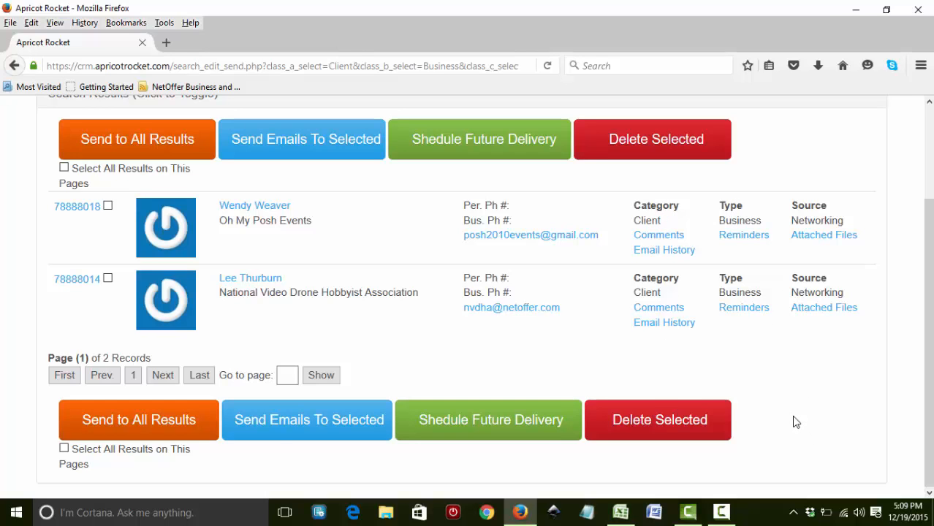
scroll(630, 385, "up", 1)
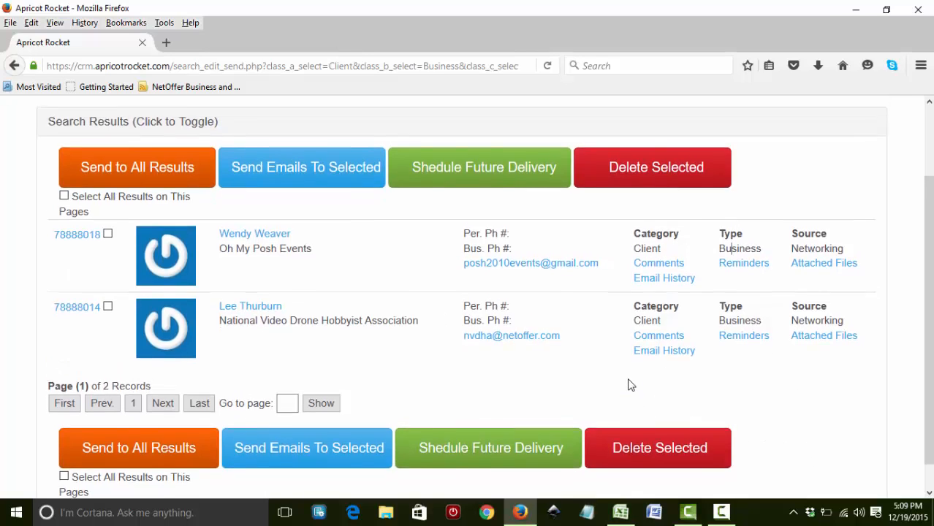
scroll(629, 385, "up", 3)
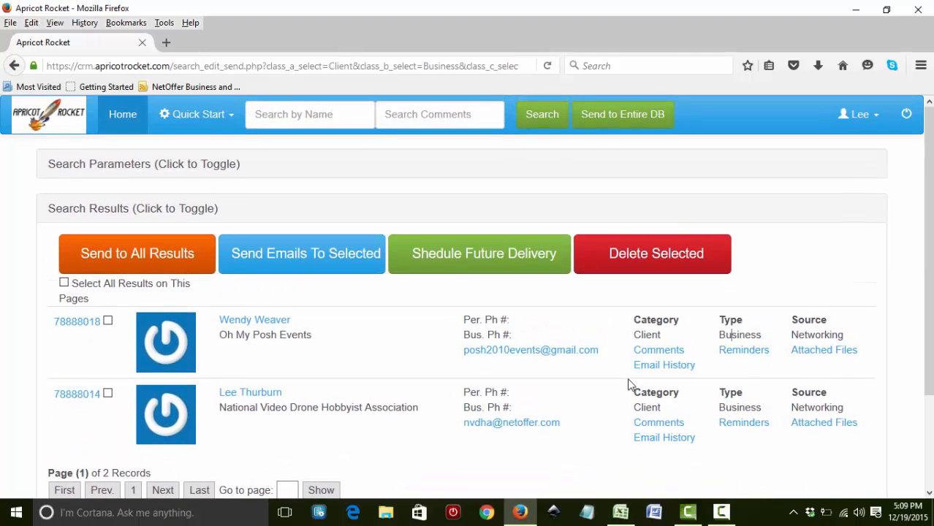